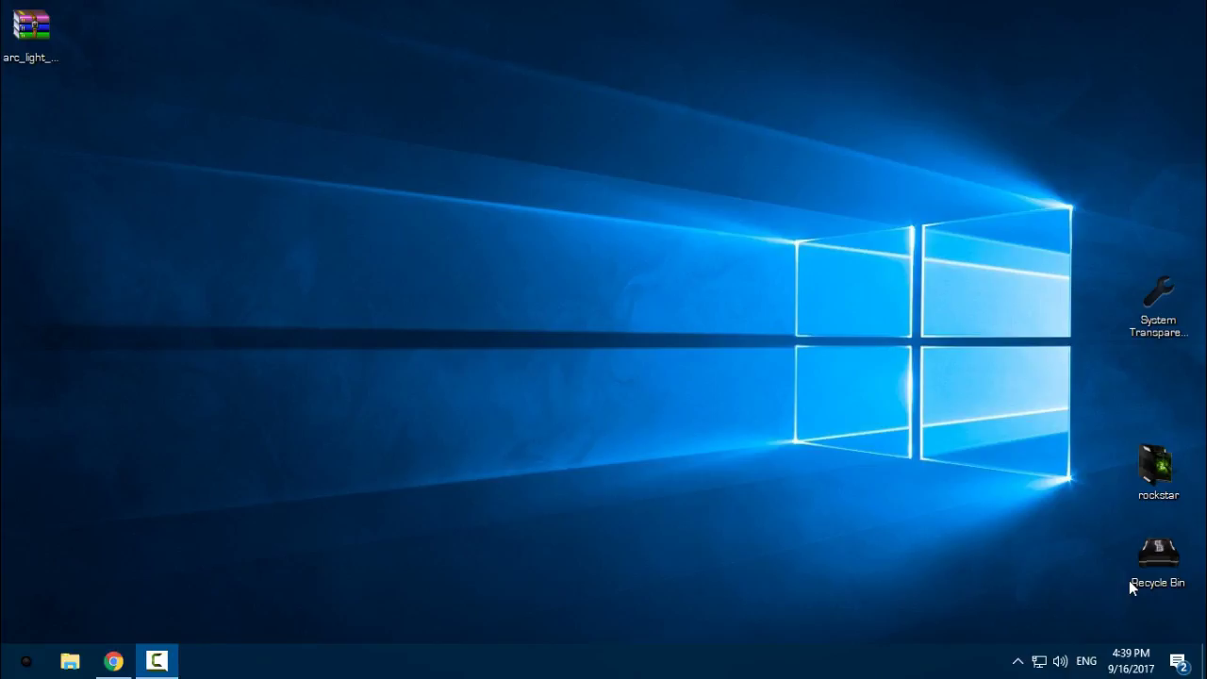
Extract the arc_light_by_niivu-dbkfzpn archive on the desktop into a folder of the same name.
left_click(30, 42)
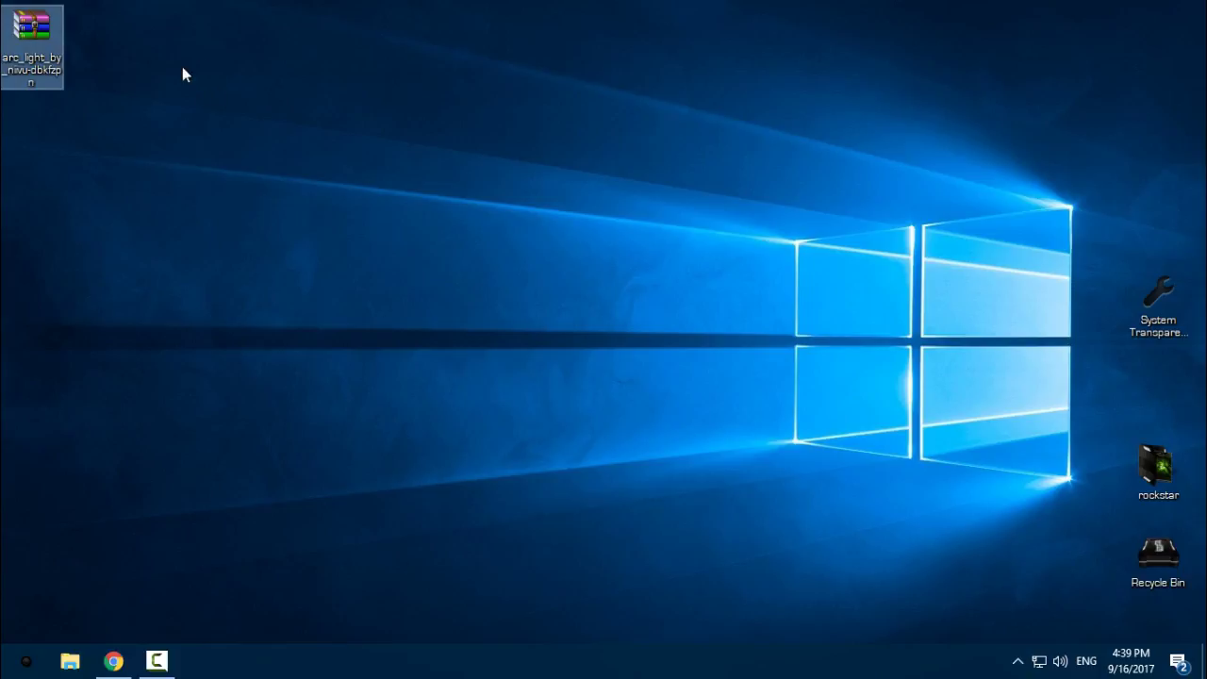
right_click(41, 38)
left_click(139, 146)
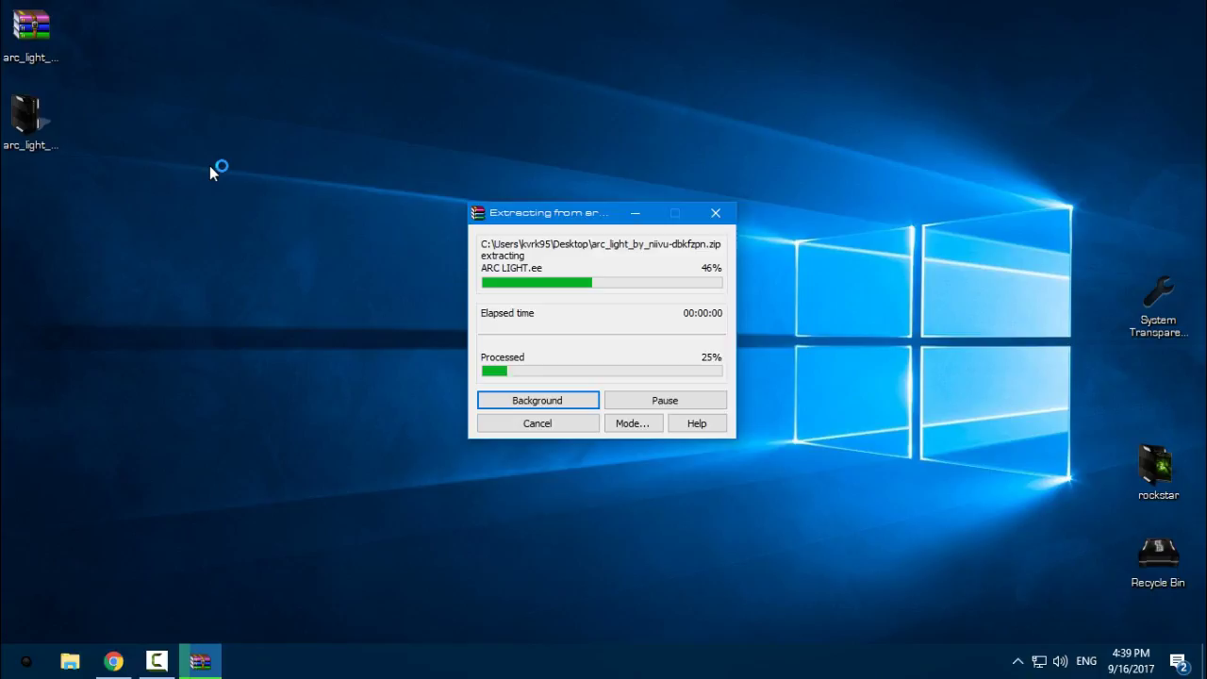
Open the extracted arc_light_by_niivu-dbkfzpn folder and go into its ARC Light subfolder.
double_click(28, 117)
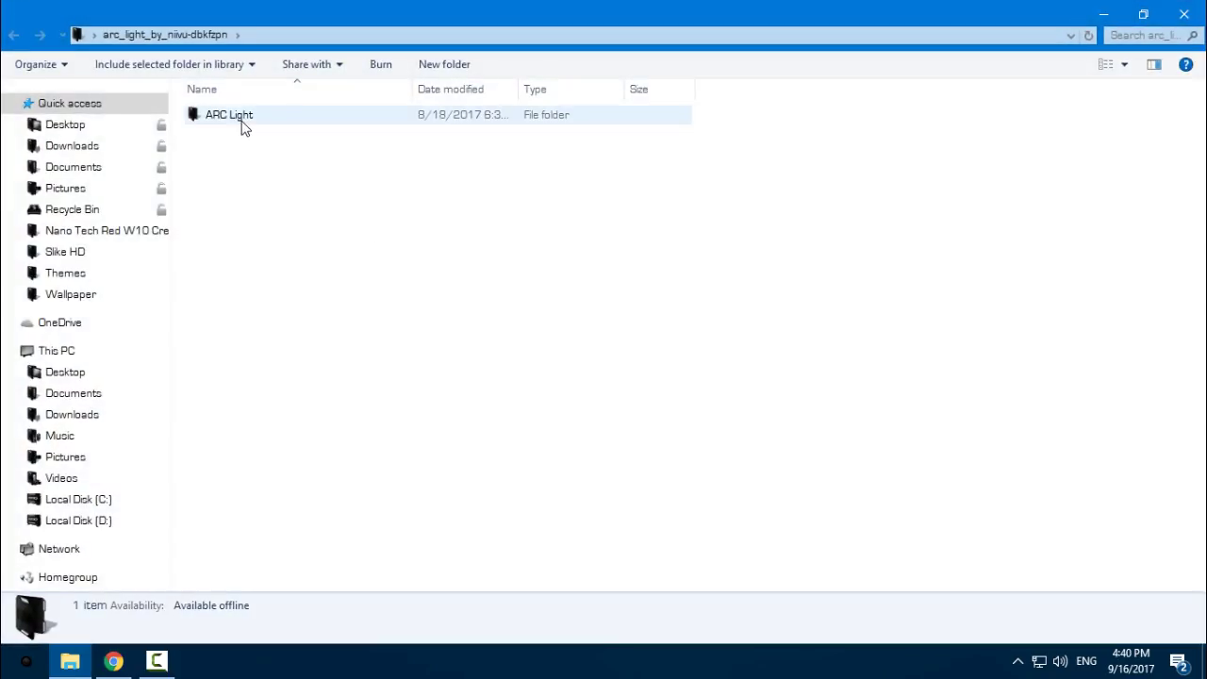
left_click(242, 128)
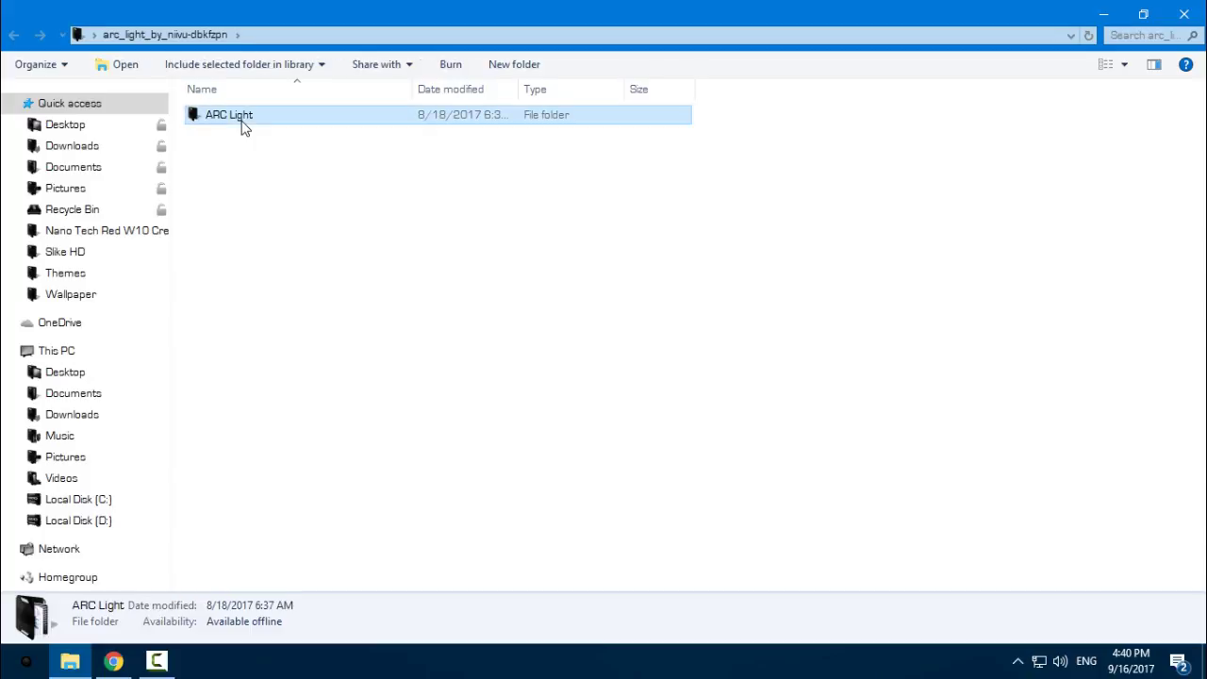
double_click(243, 128)
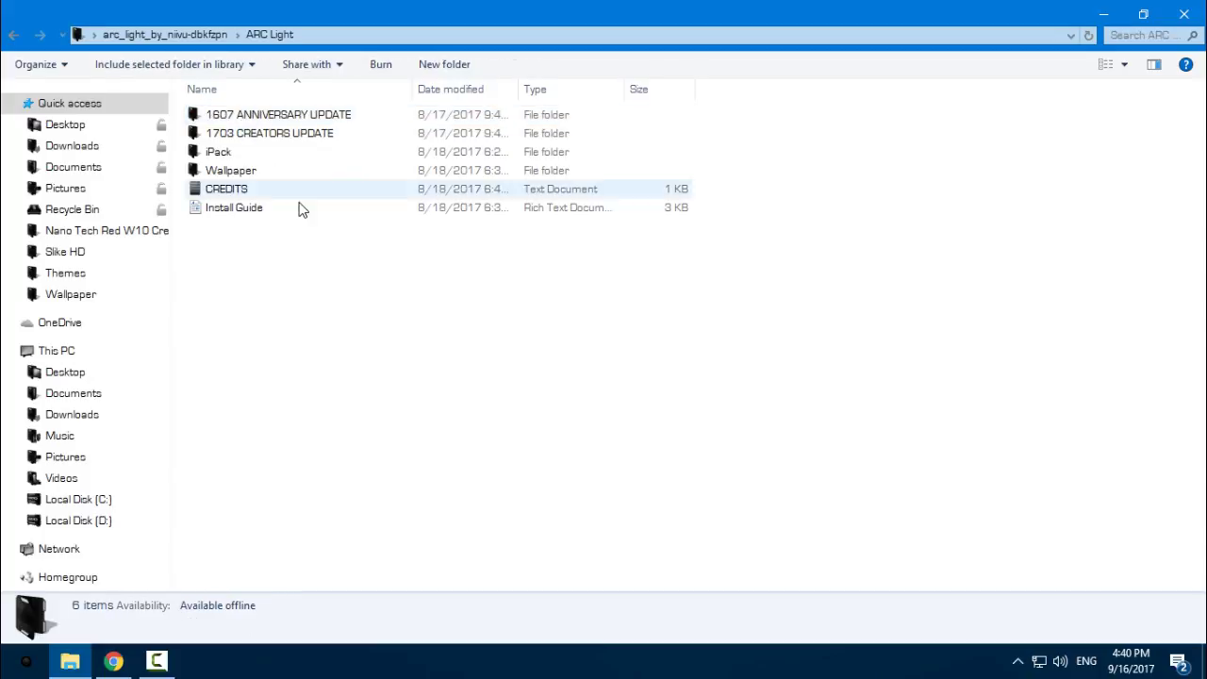
Look at the contents of the Wallpaper folder and return to the ARC Light folder.
left_click(411, 119)
left_click(304, 138)
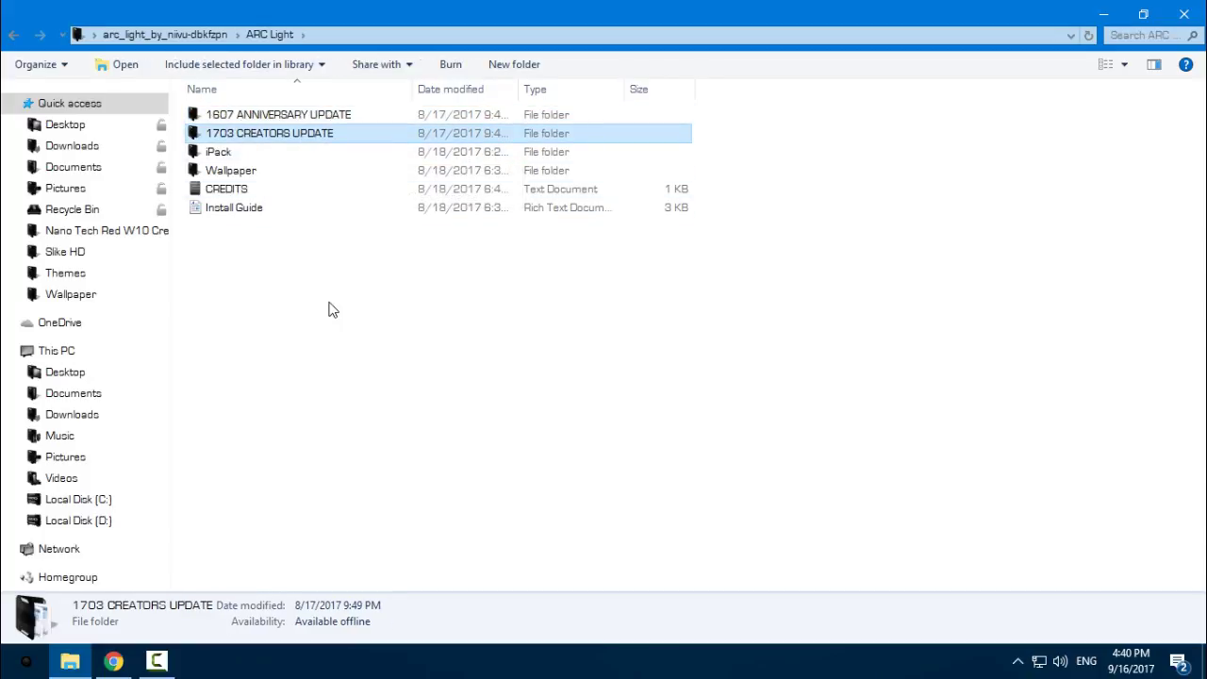
double_click(241, 170)
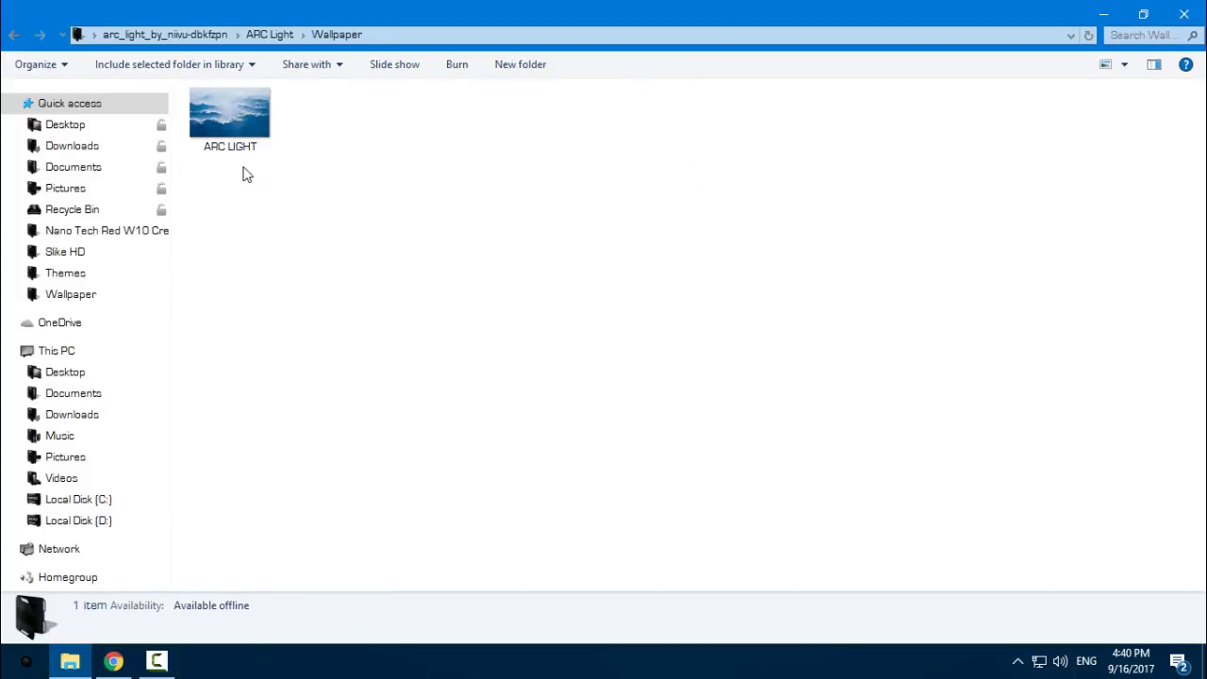
left_click(13, 35)
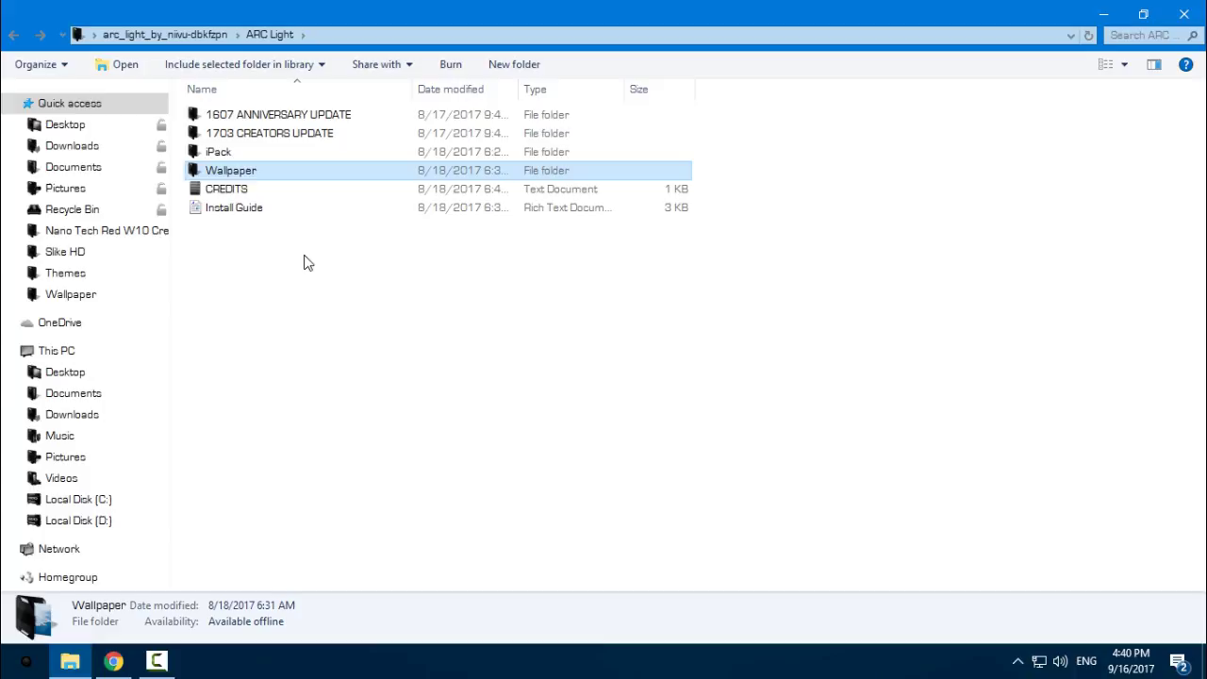
Copy the ARC Light folder and all the theme files from the 1703 CREATORS UPDATE folder.
double_click(266, 132)
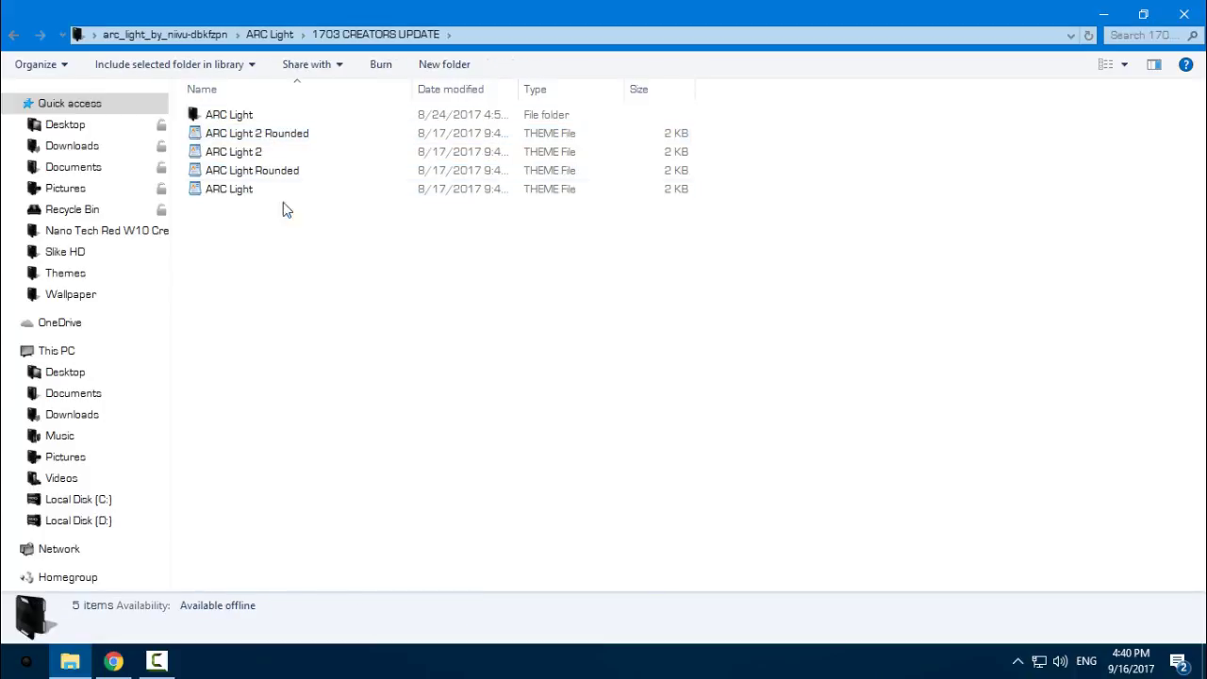
left_click_drag(283, 210, 222, 115)
right_click(213, 114)
left_click(262, 430)
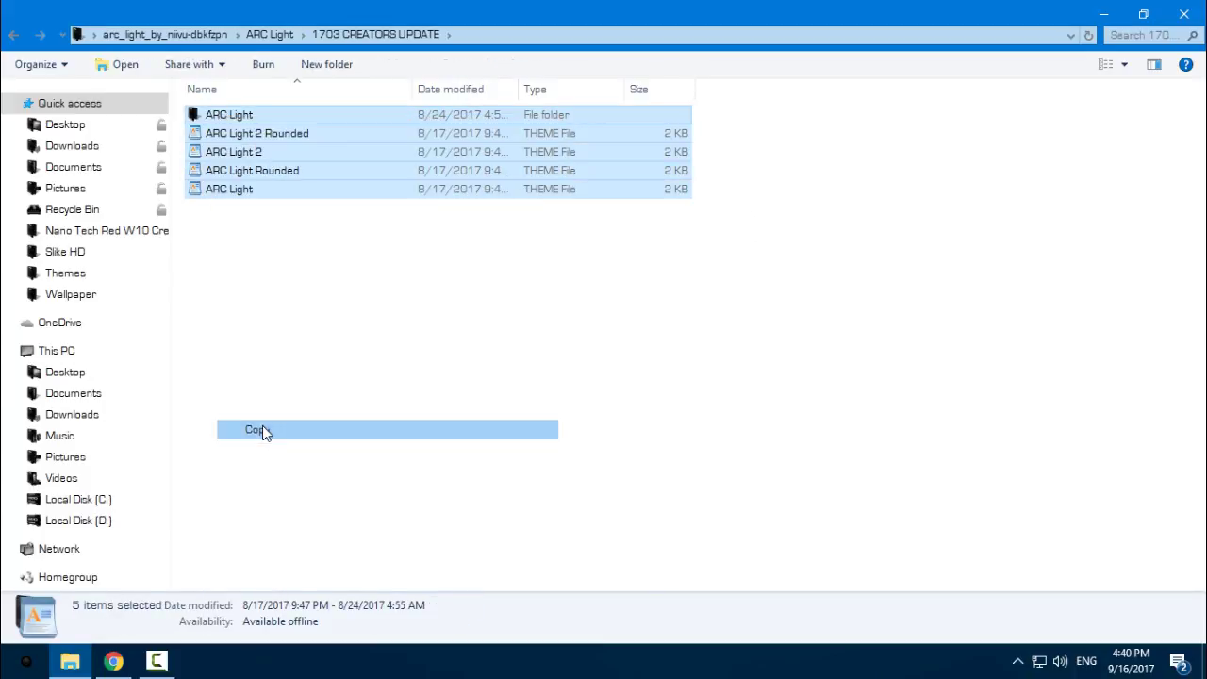
Paste the copied theme files into the Themes folder under Windows\Resources on Local Disk (C:).
left_click(138, 352)
left_click(314, 177)
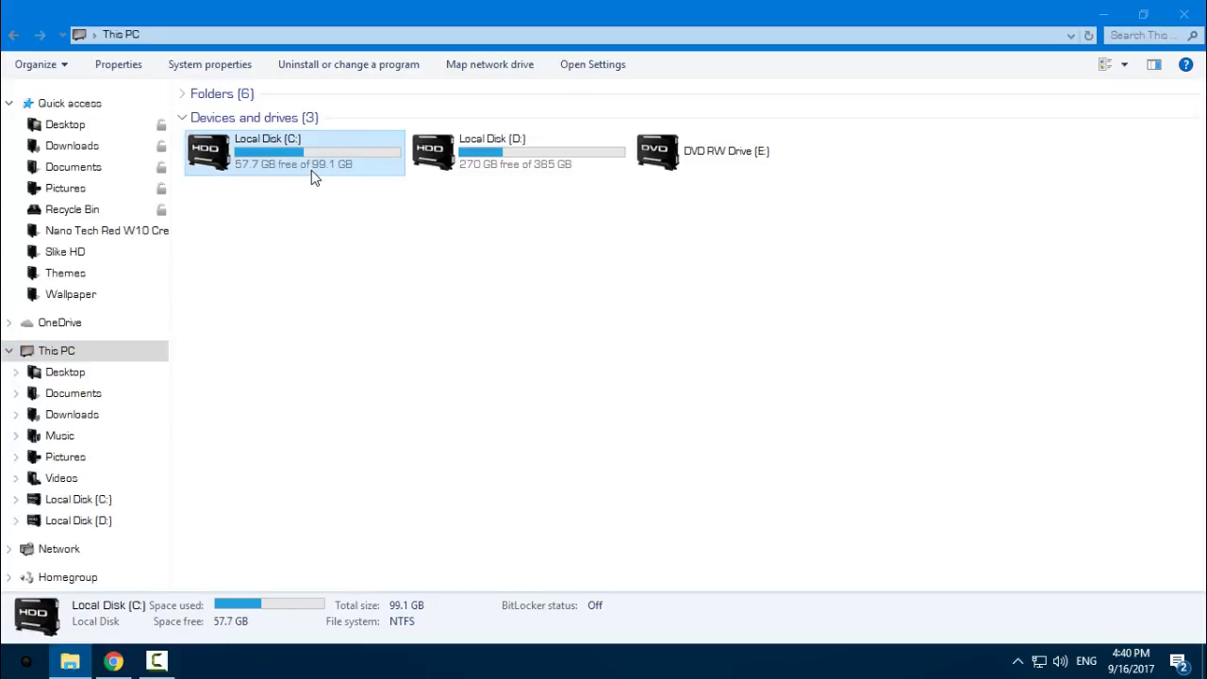
double_click(314, 177)
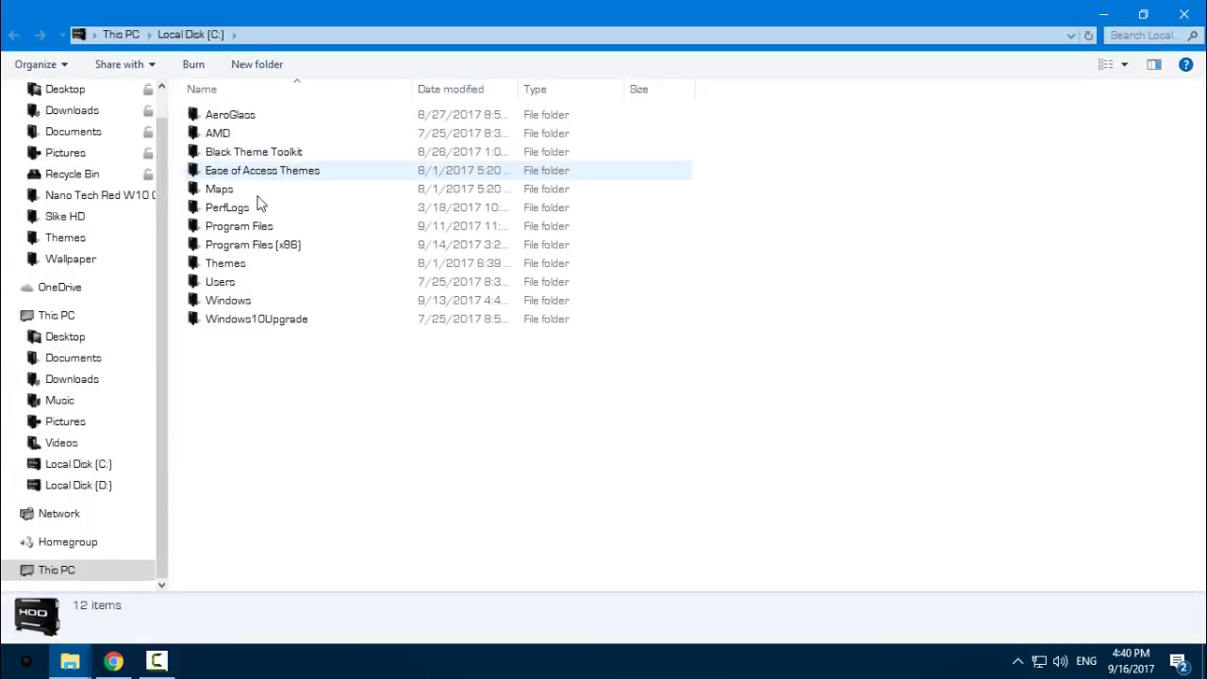
double_click(232, 301)
key("r")
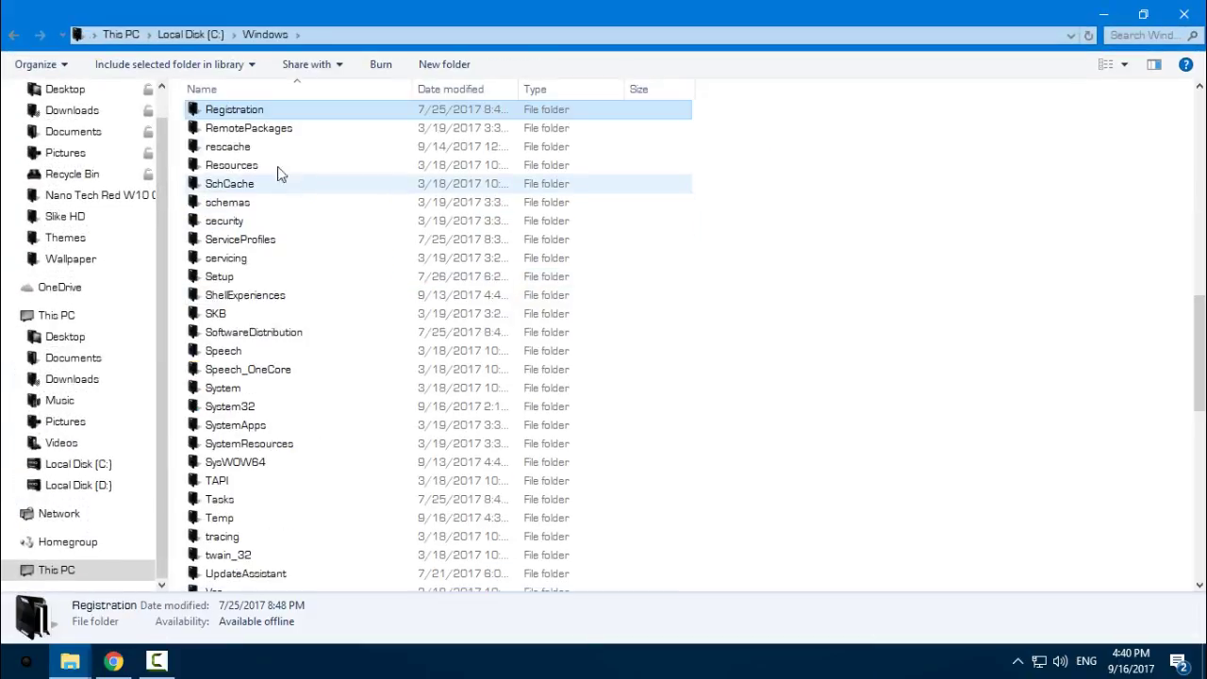
key("Down")
left_click(243, 168)
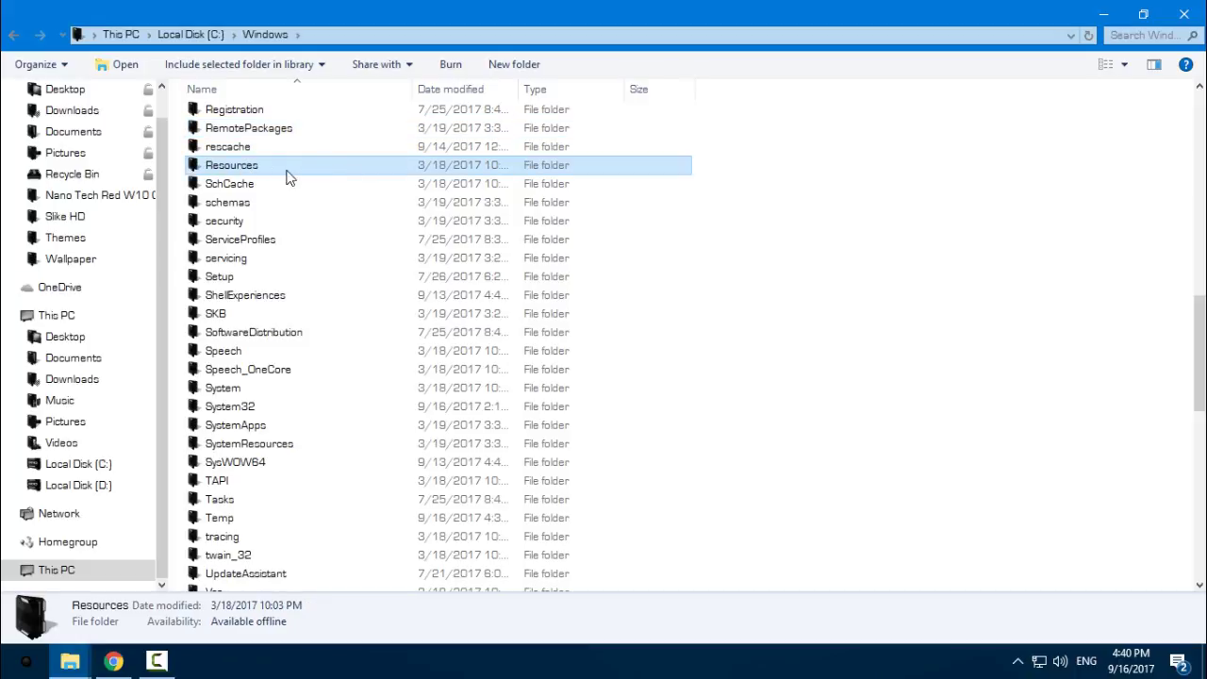
double_click(280, 166)
double_click(243, 153)
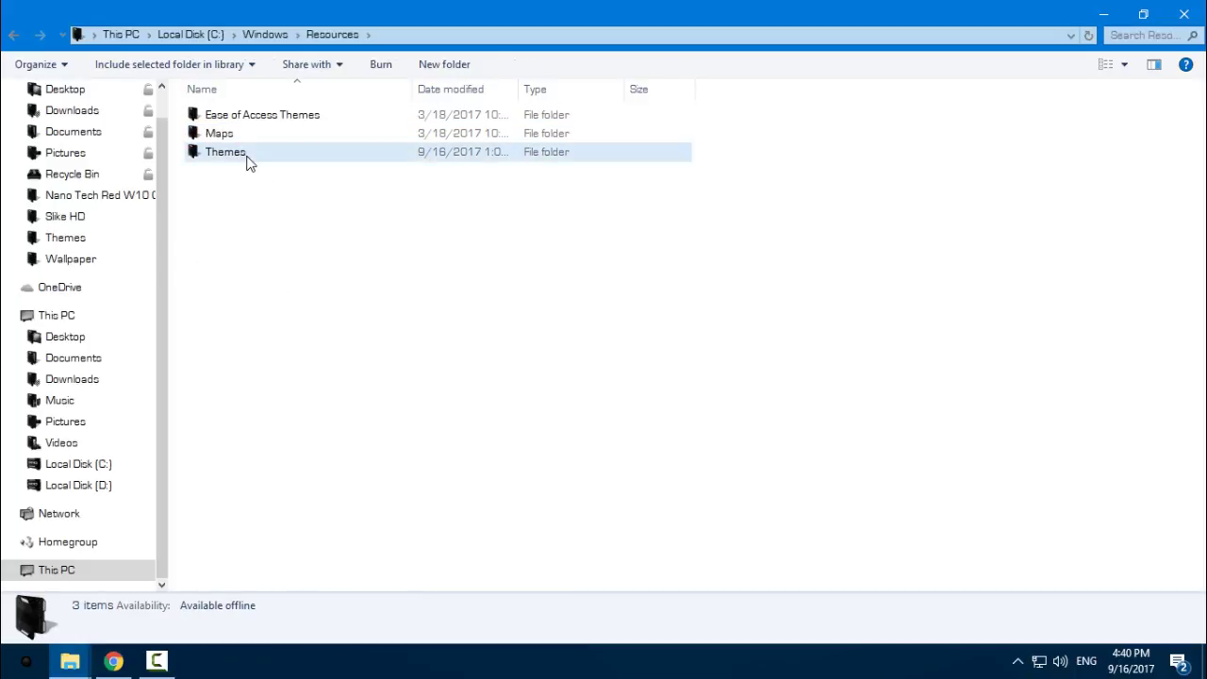
right_click(954, 247)
left_click(1005, 390)
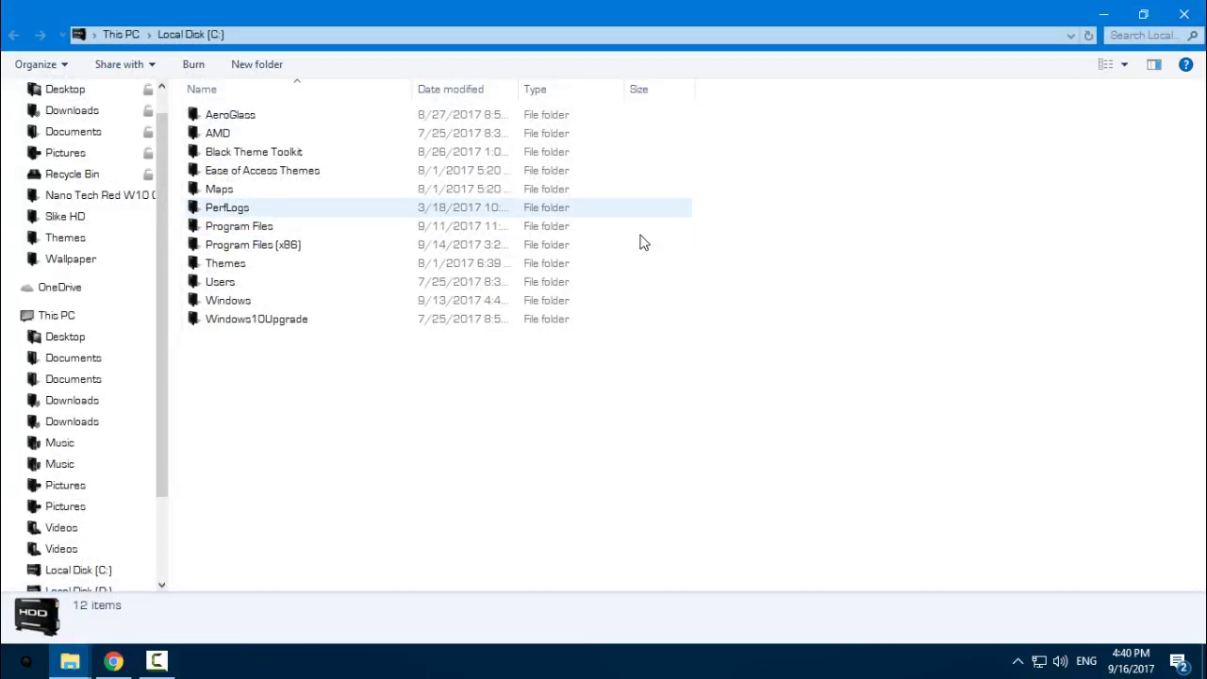
Leave the file windows to get back to the desktop and refresh it.
key("alt+Left")
left_click(1142, 14)
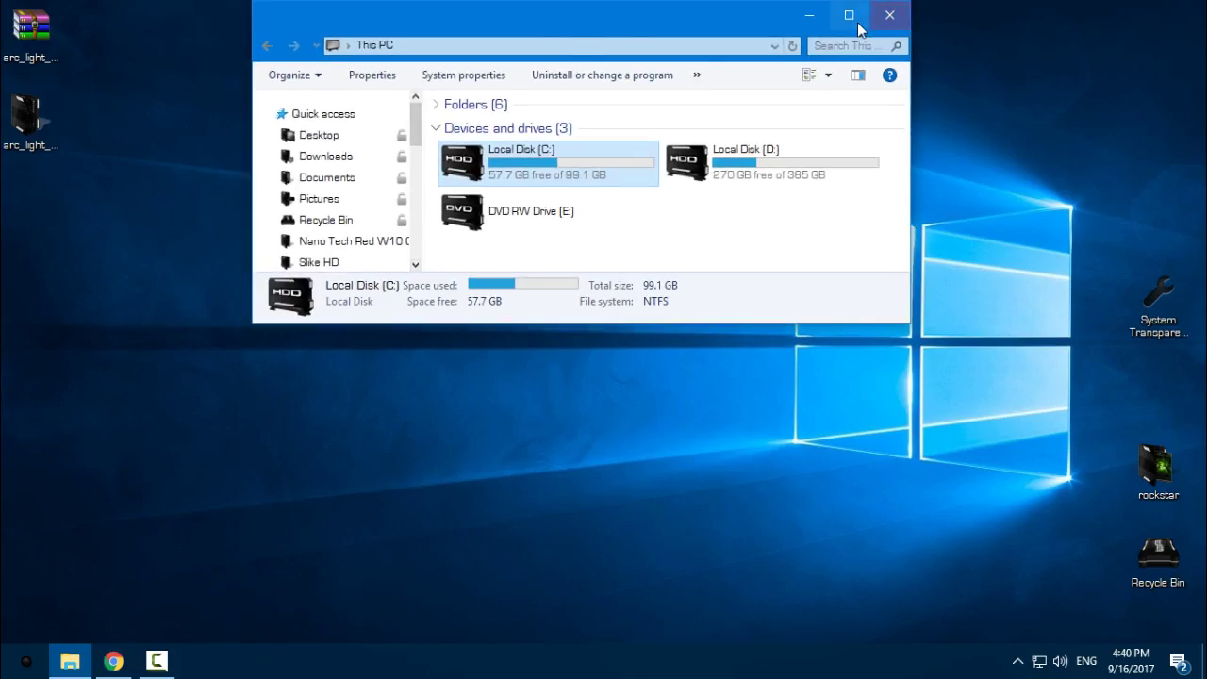
left_click(848, 15)
key("super+d")
right_click(475, 183)
left_click(513, 254)
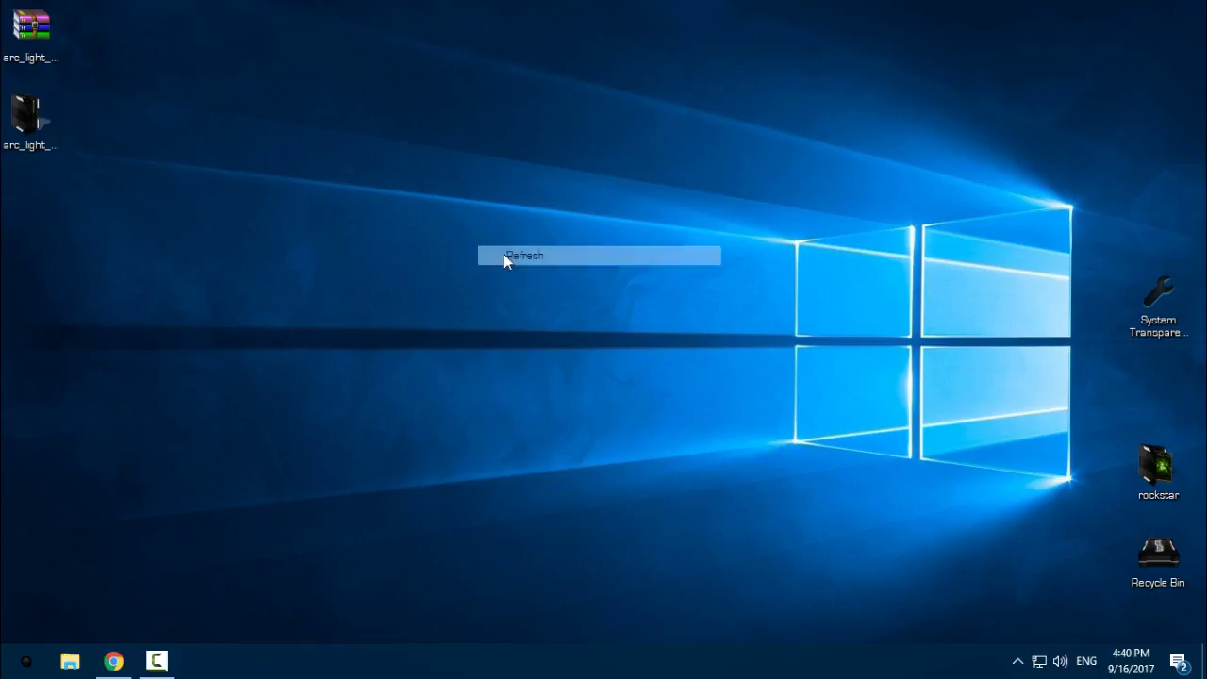
Apply the ARC Light 2 Rounded theme from the Themes page of the desktop personalization settings.
right_click(446, 246)
left_click(556, 552)
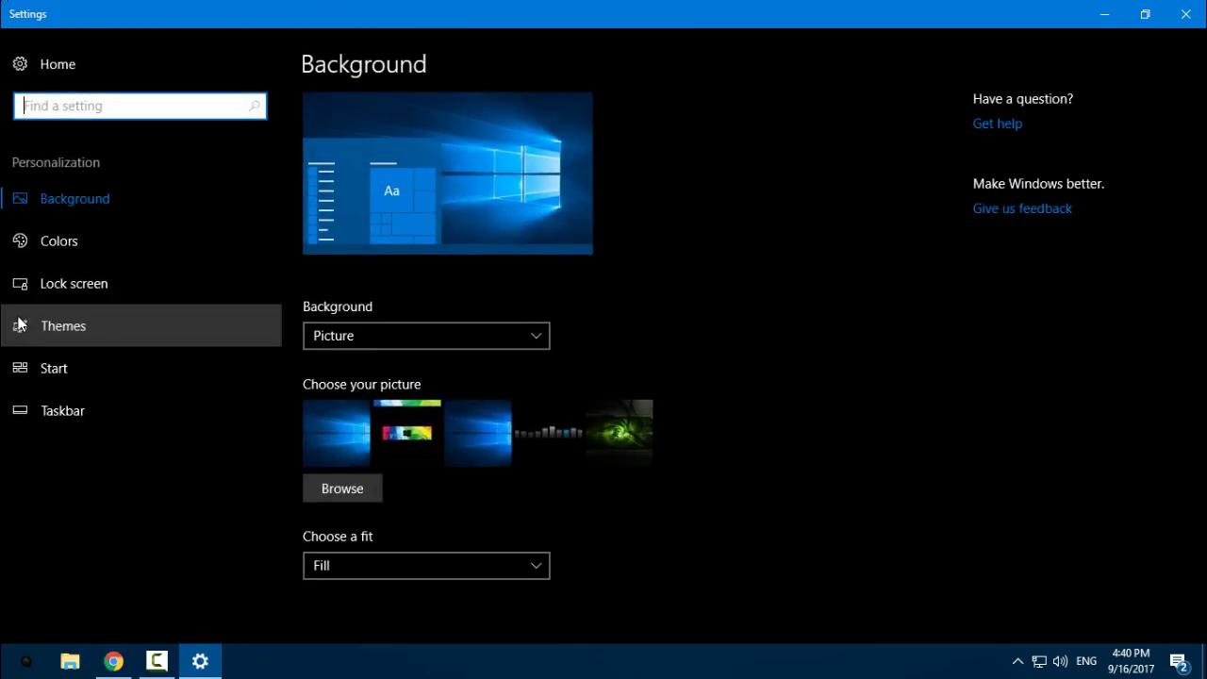
left_click(20, 324)
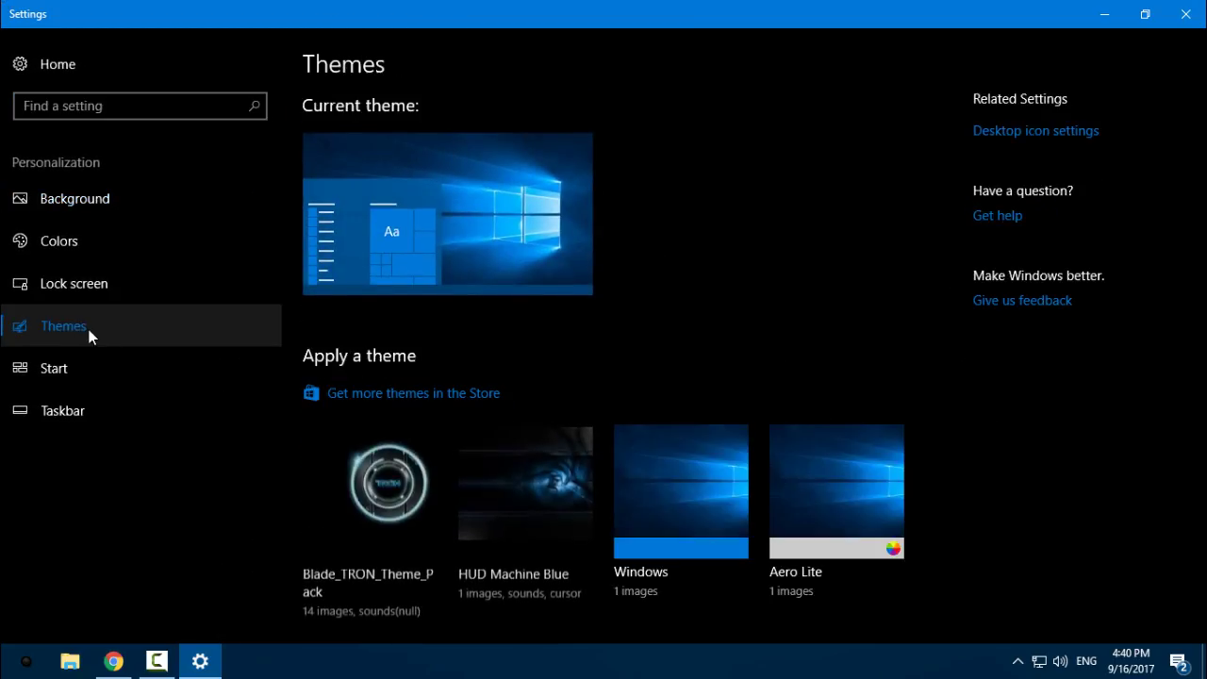
scroll(585, 272, "down", 4)
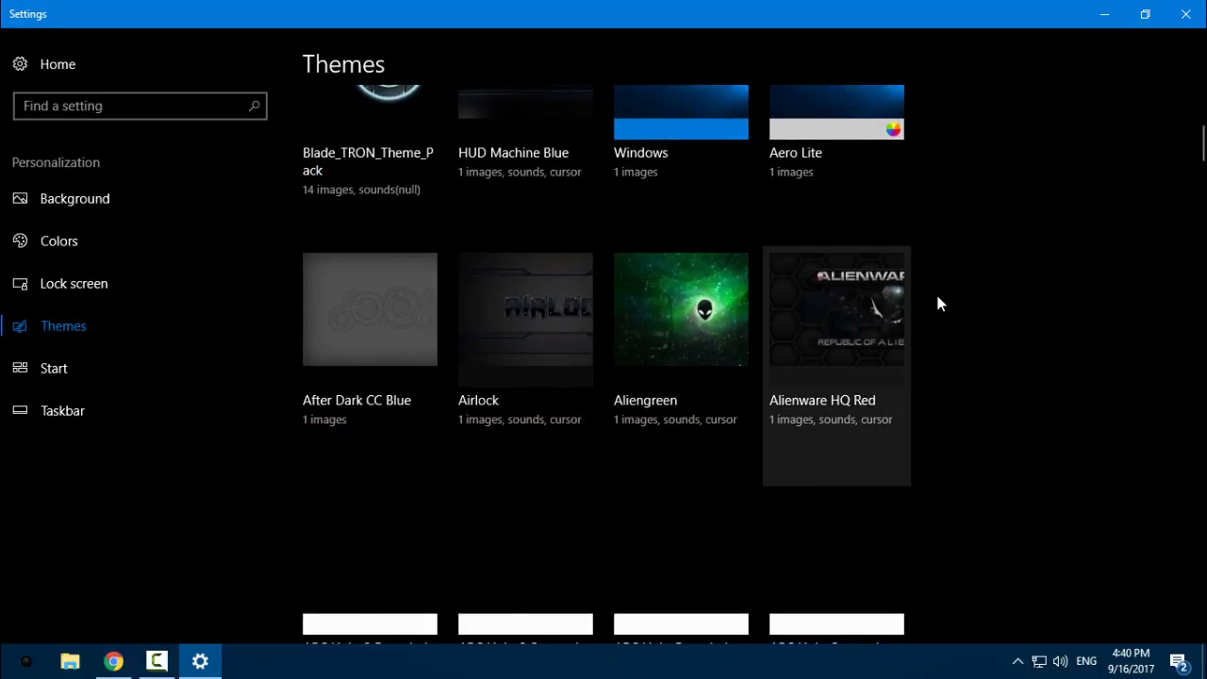
scroll(938, 302, "down", 2)
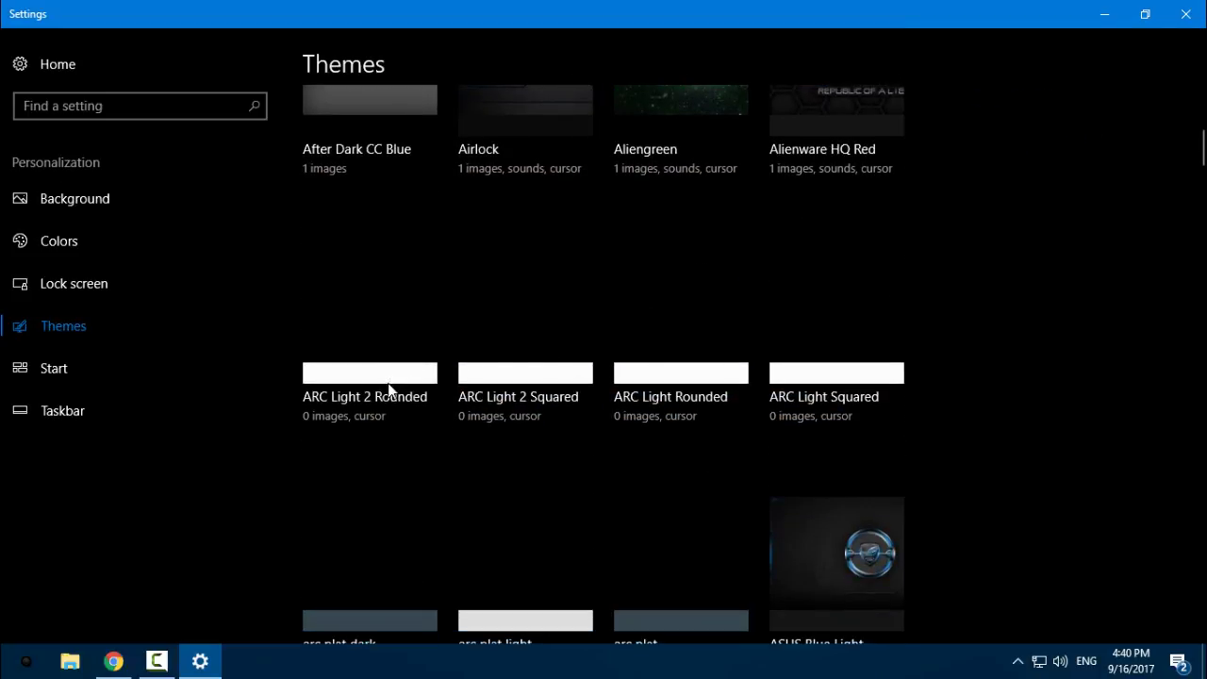
scroll(390, 390, "up", 5)
scroll(258, 425, "down", 3)
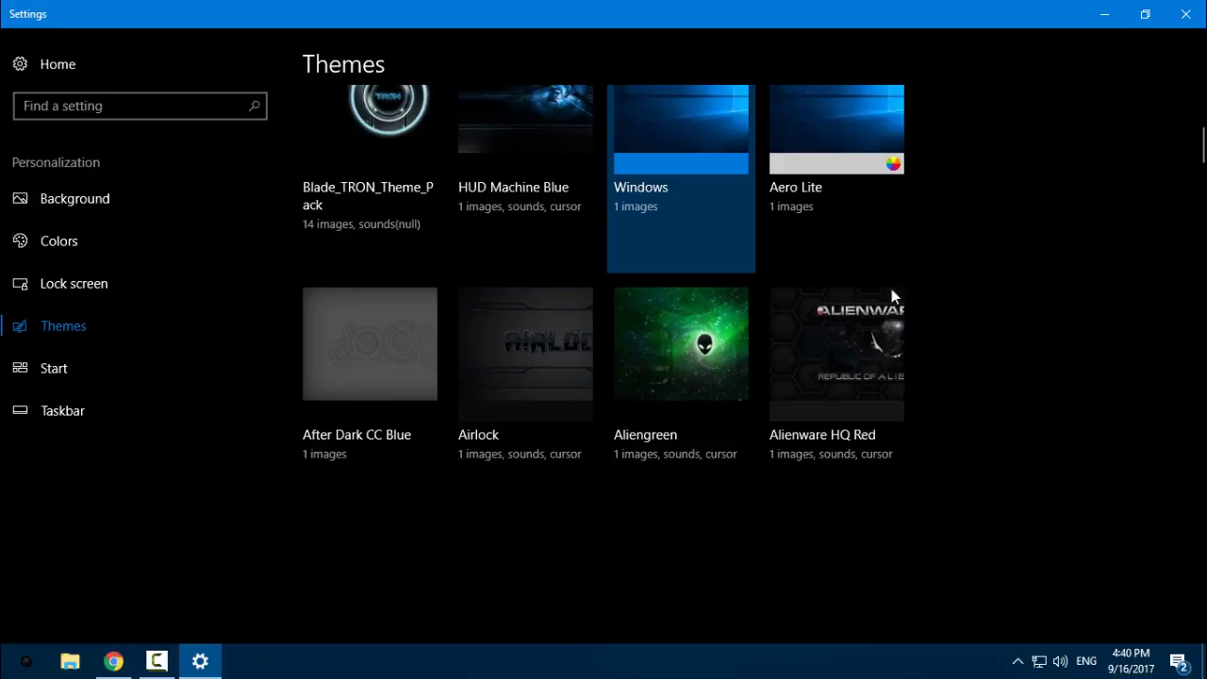
scroll(989, 296, "down", 3)
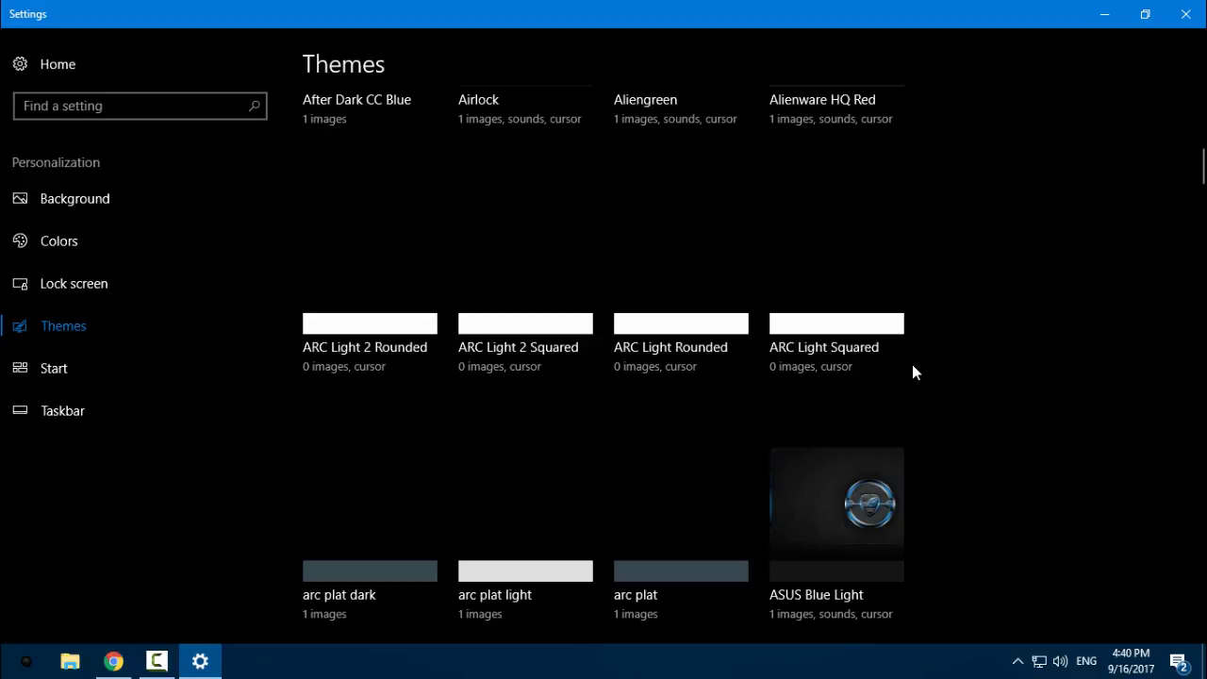
left_click(424, 368)
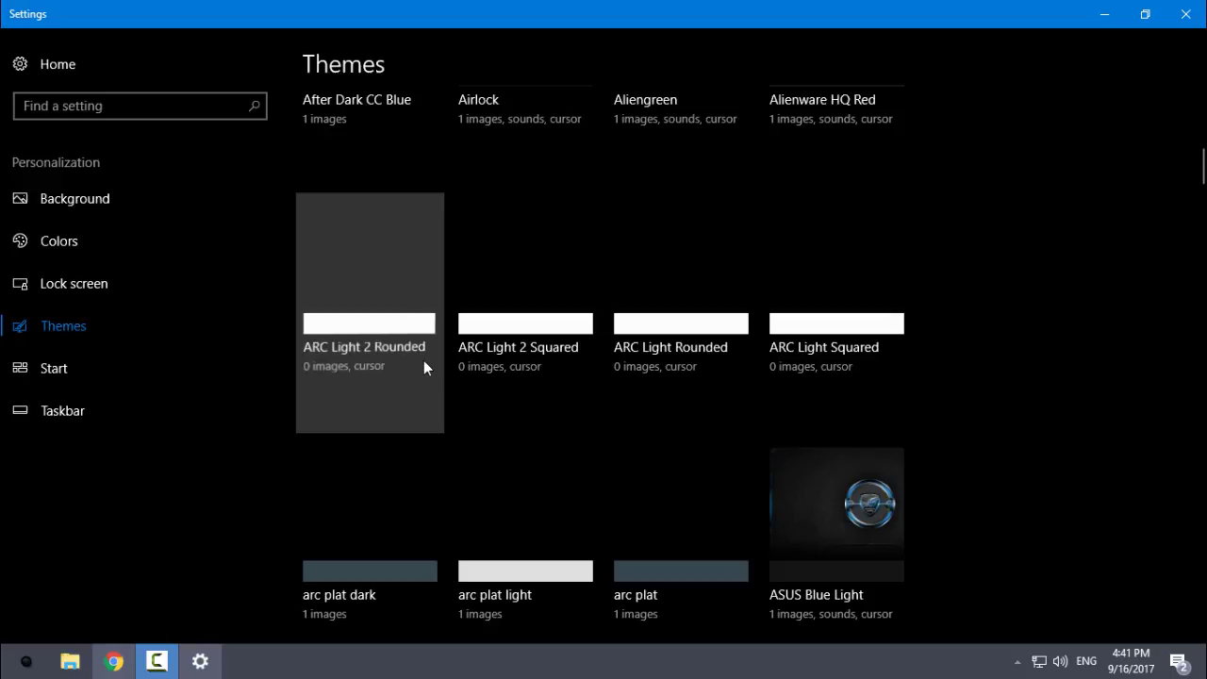
Minimize the Settings window and refresh the desktop.
left_click(1111, 19)
right_click(401, 217)
left_click(443, 292)
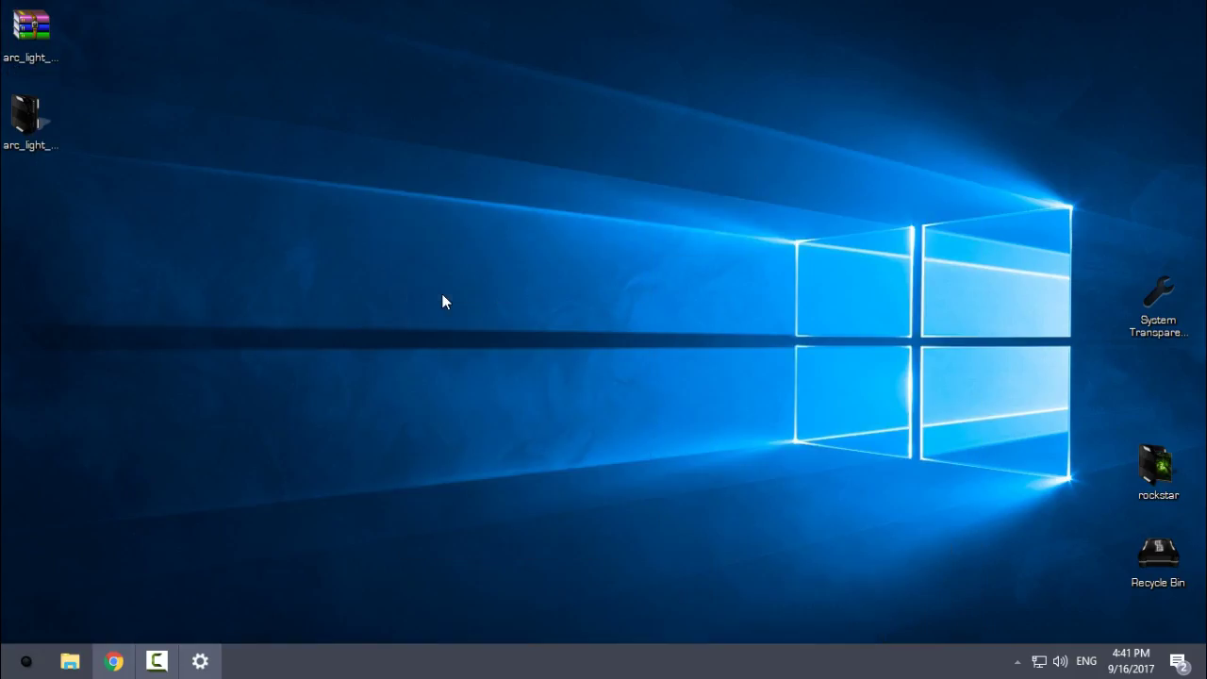
Set the ARC LIGHT picture from the extracted ARC Light Wallpaper folder as the desktop background.
double_click(37, 132)
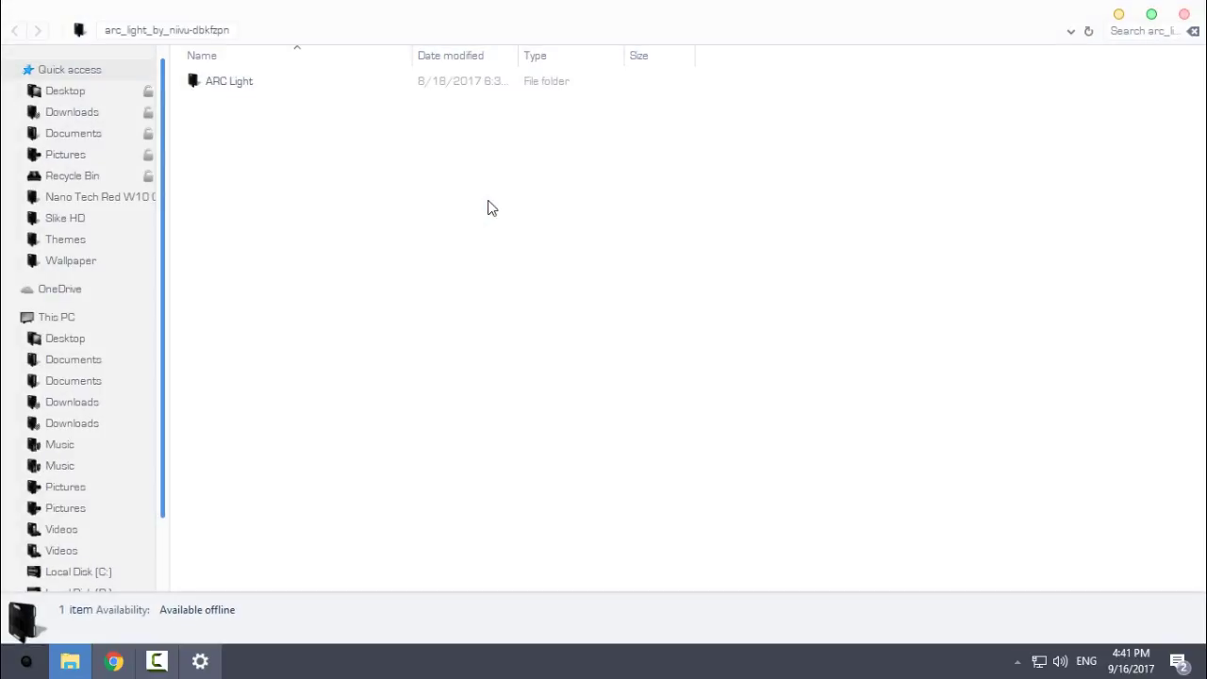
left_click(241, 83)
double_click(240, 83)
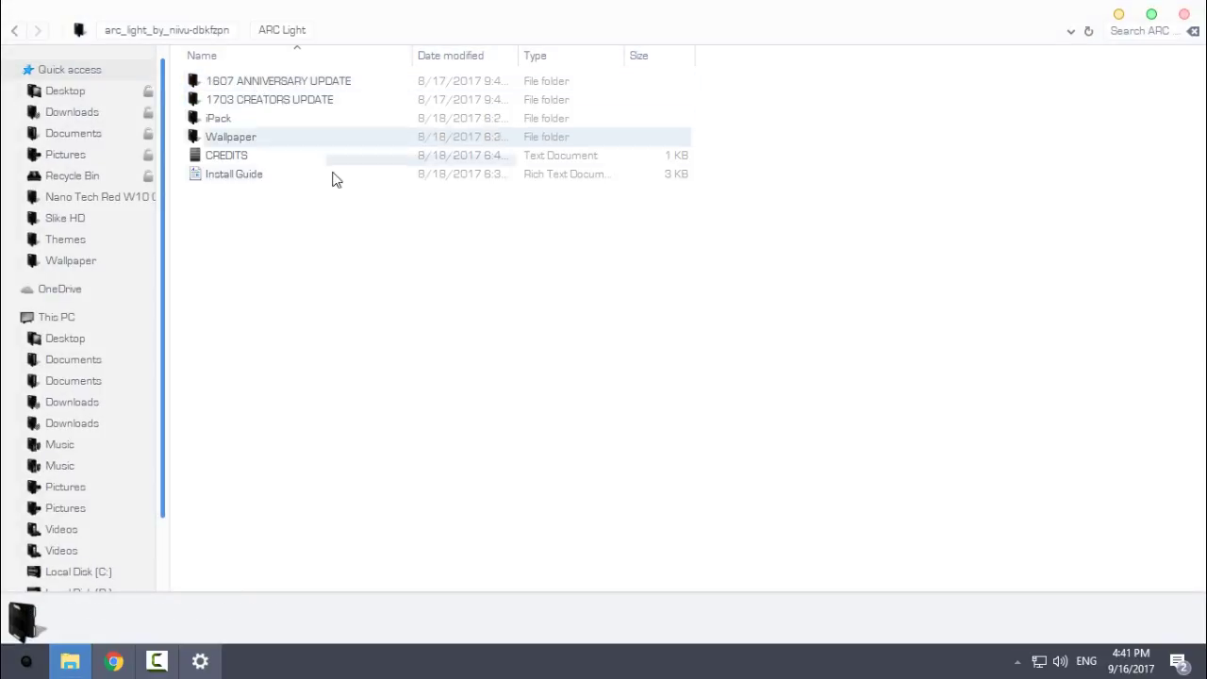
double_click(251, 134)
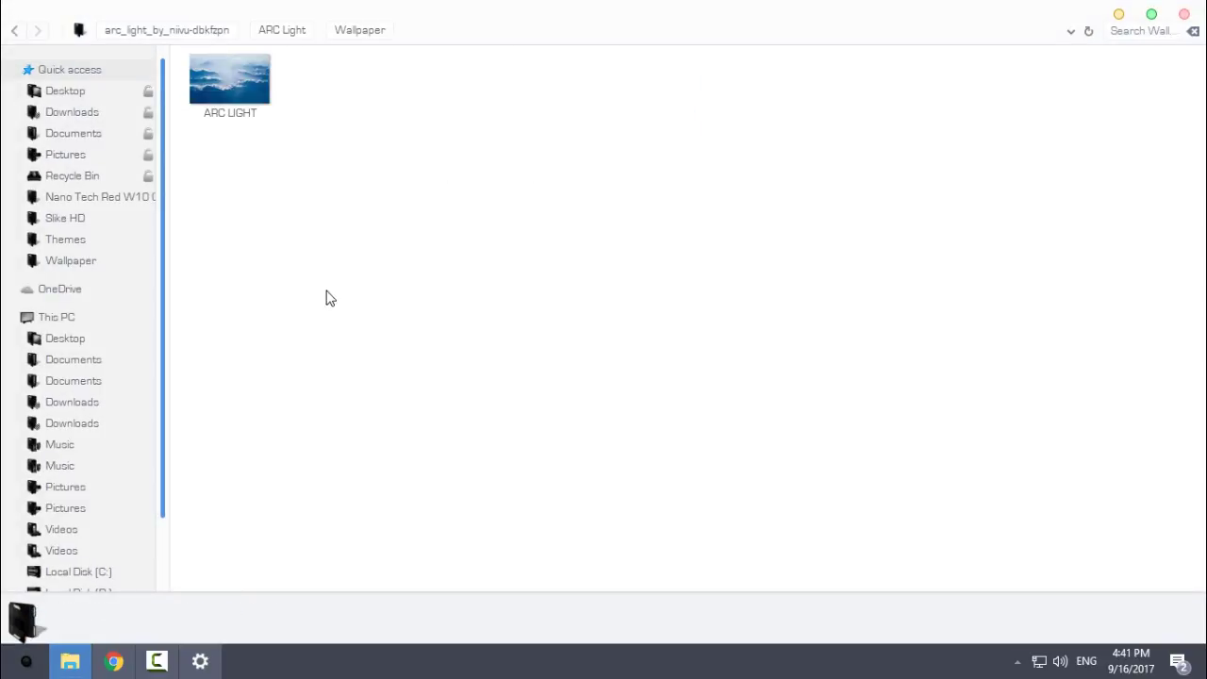
double_click(230, 119)
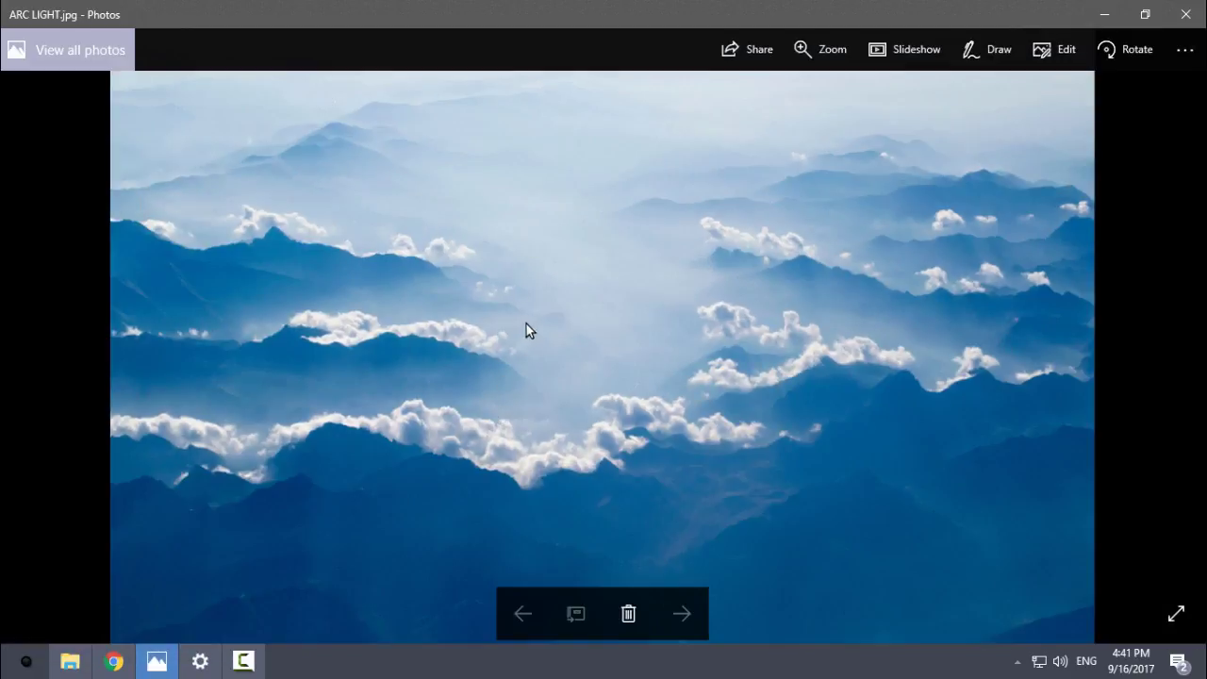
right_click(493, 209)
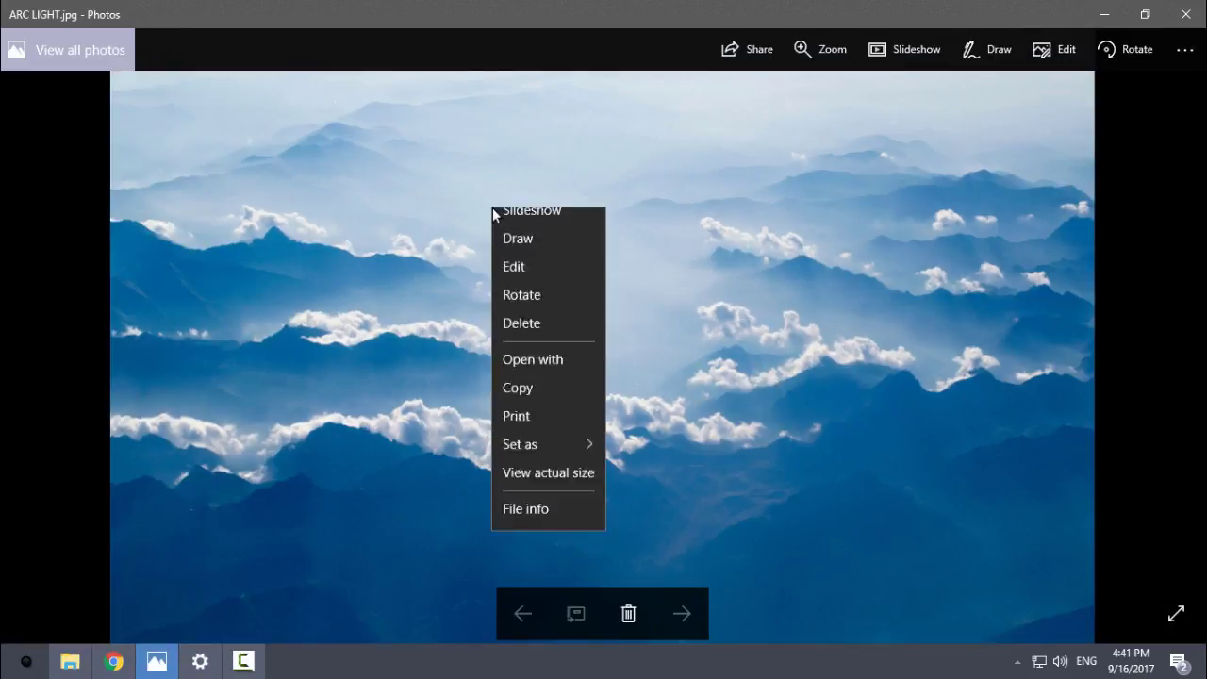
mouse_move(556, 539)
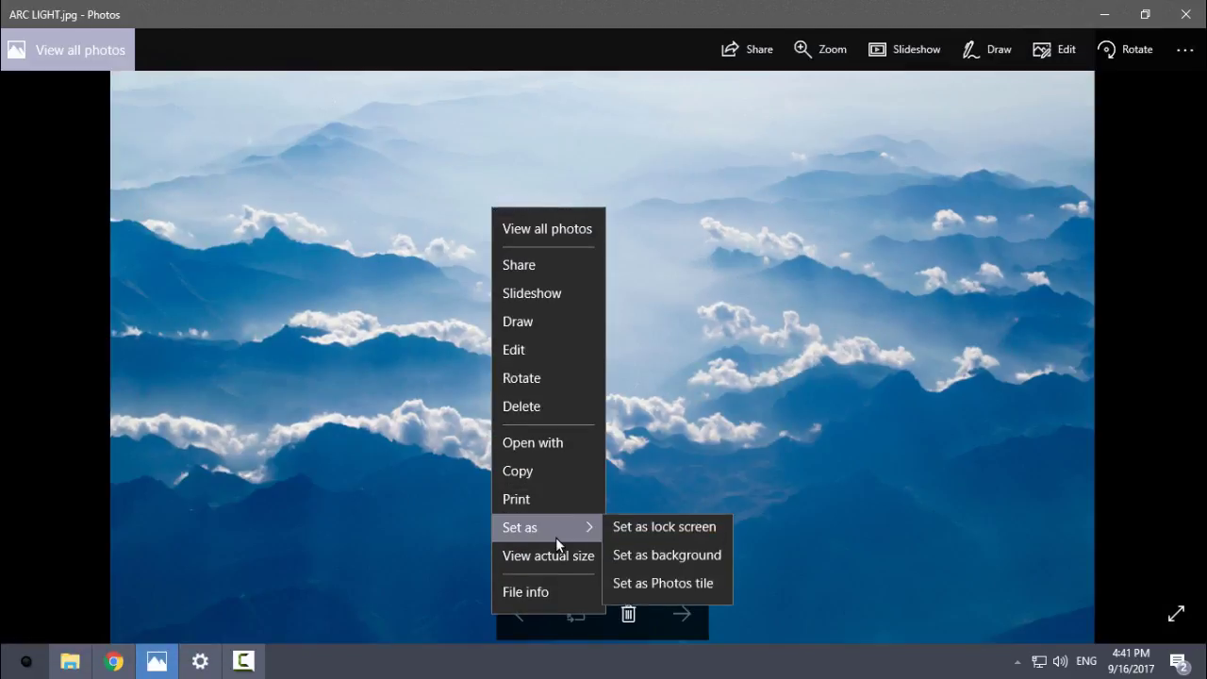
left_click(705, 564)
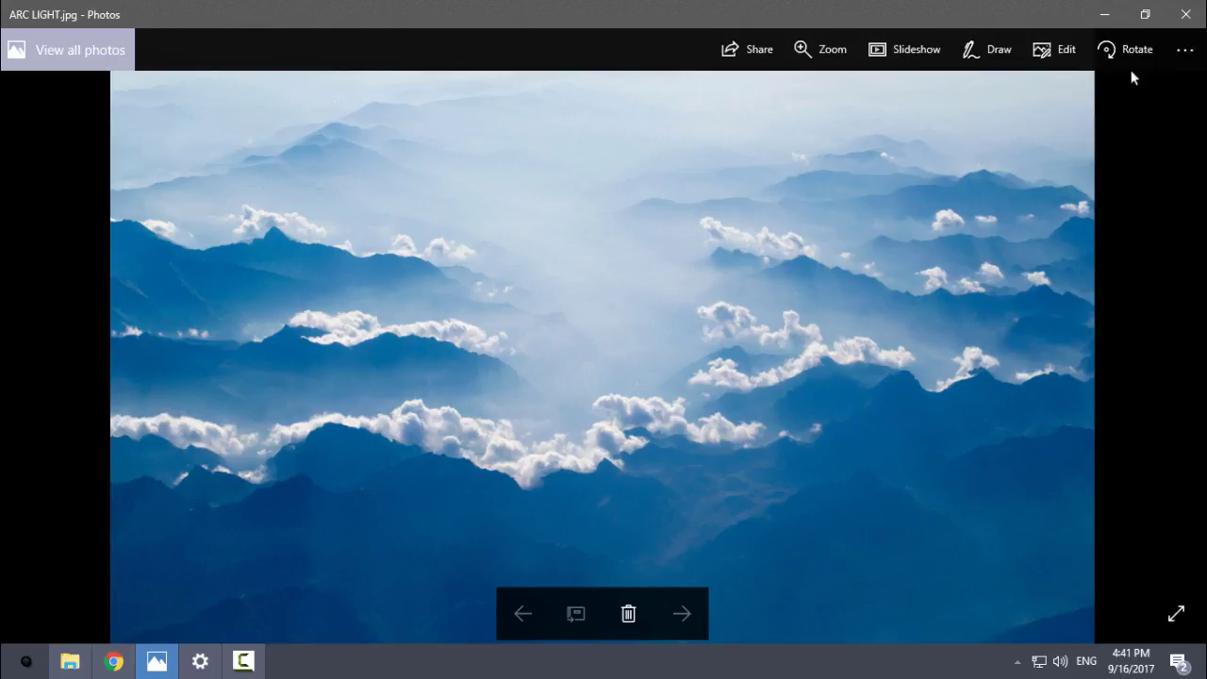
Close the picture viewer and the Wallpaper folder window and refresh the desktop.
left_click(1185, 15)
left_click(1190, 8)
right_click(441, 158)
left_click(486, 227)
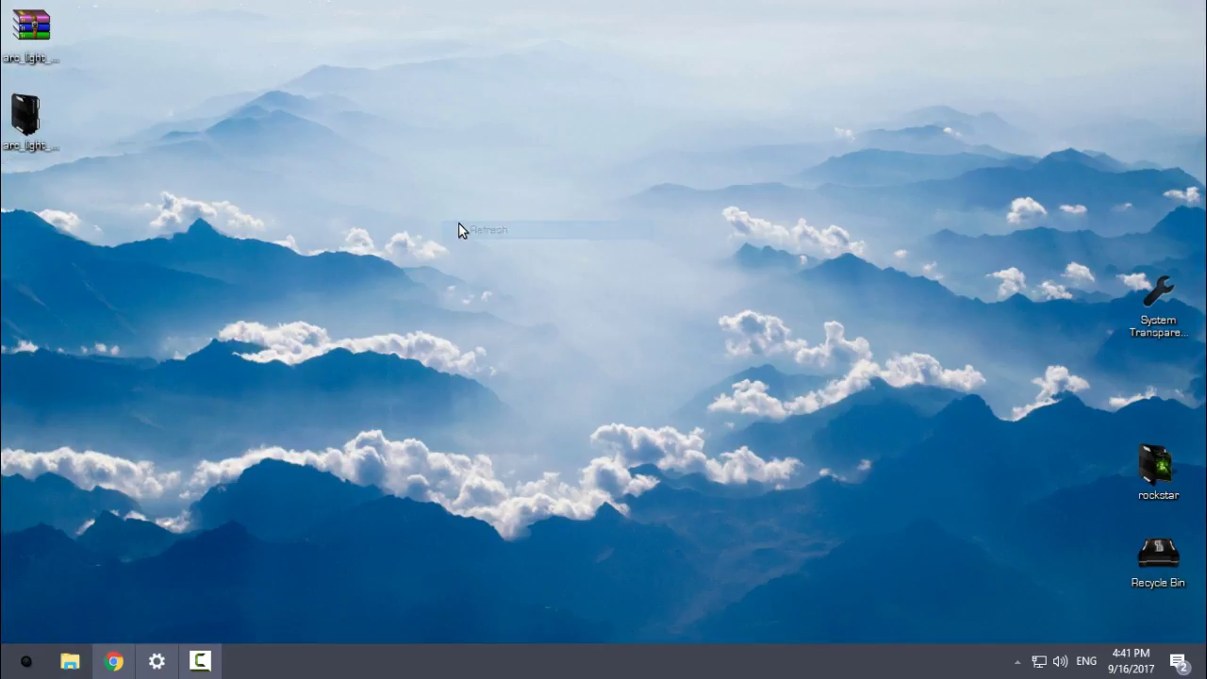
Inspect the applied theme on the Start menu and a File Explorer window, and close both.
left_click(23, 665)
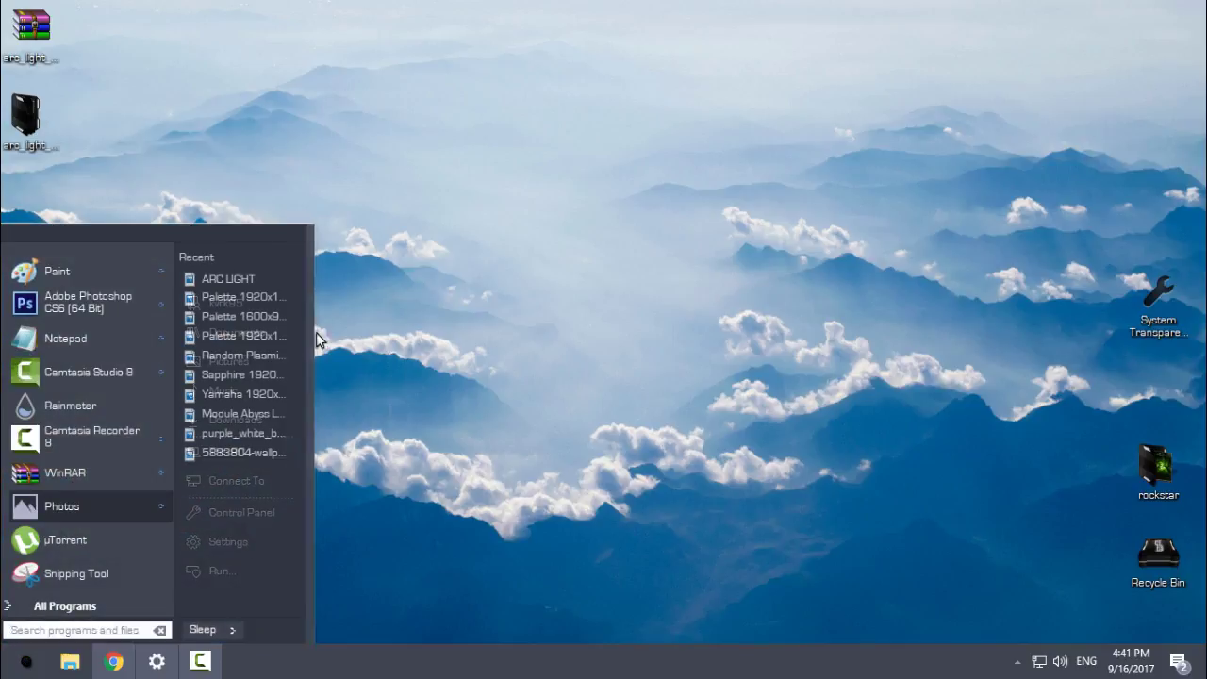
left_click(404, 345)
left_click(75, 655)
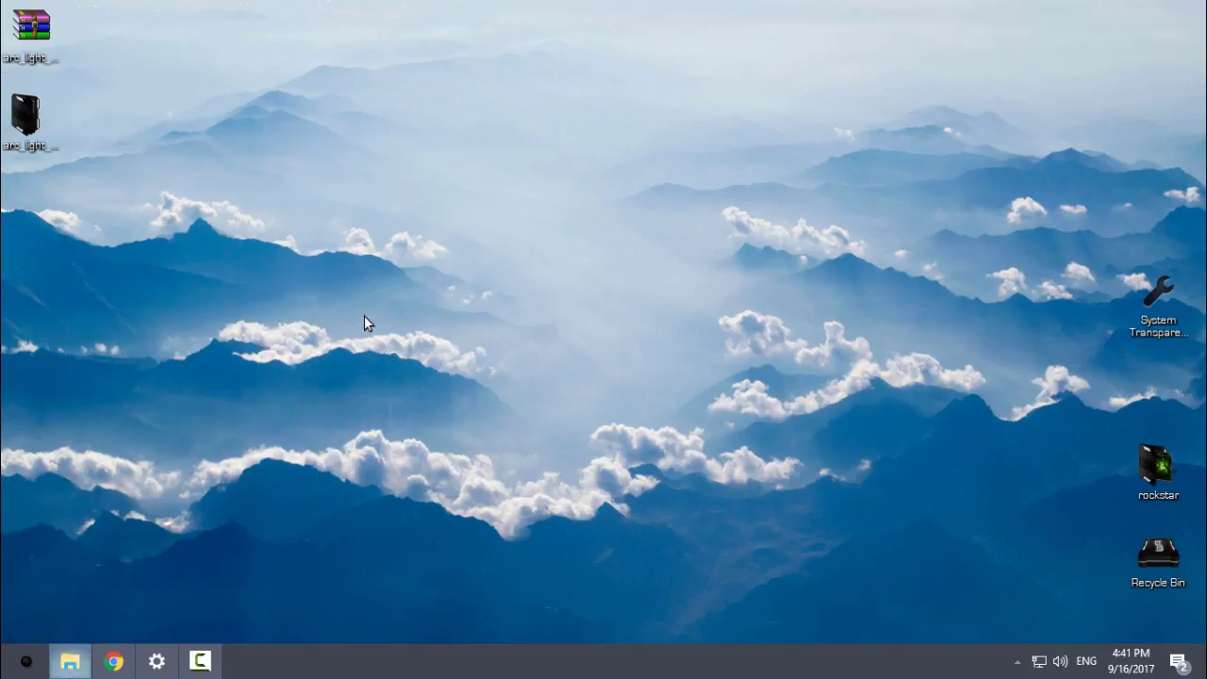
left_click_drag(423, 8, 452, 122)
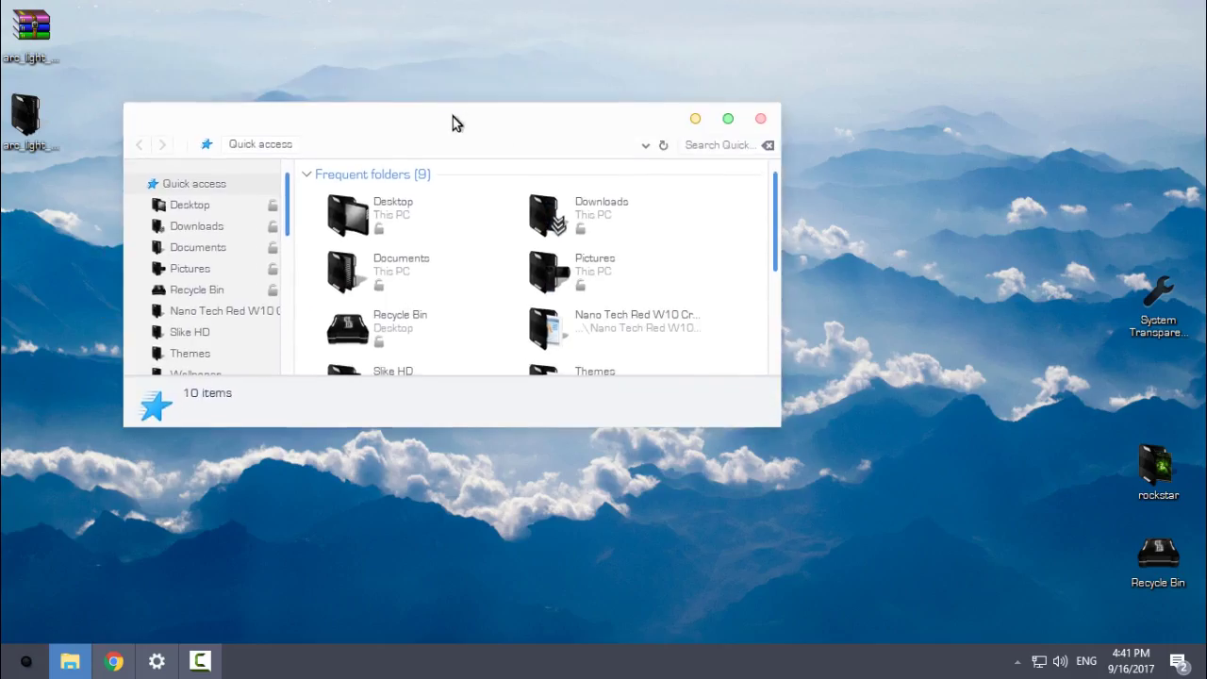
left_click(761, 123)
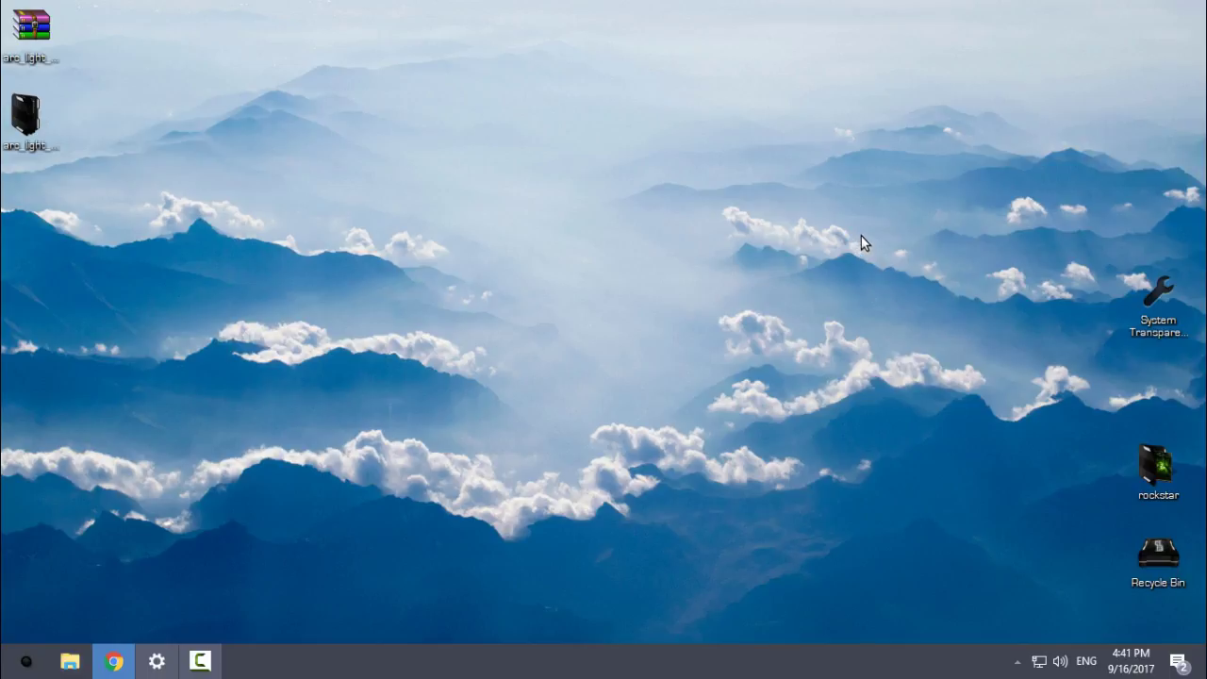
Launch the System Transparency utility from the desktop and dismiss its notification.
left_click(1018, 662)
left_click(1083, 340)
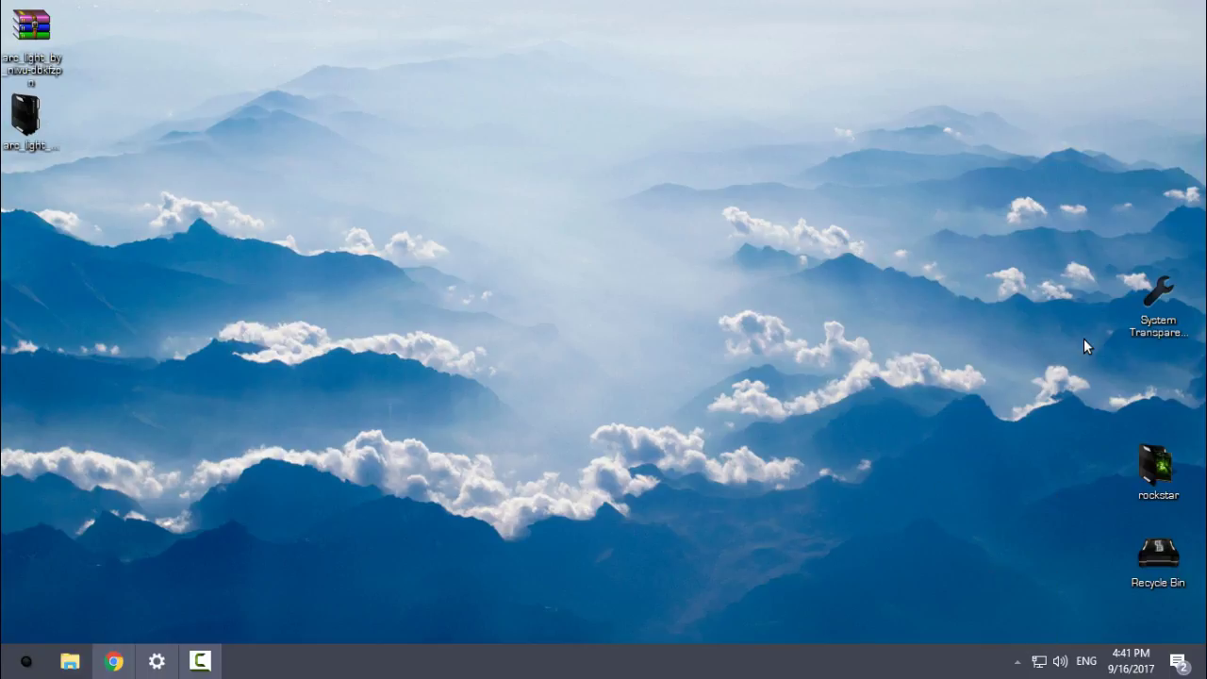
double_click(1145, 319)
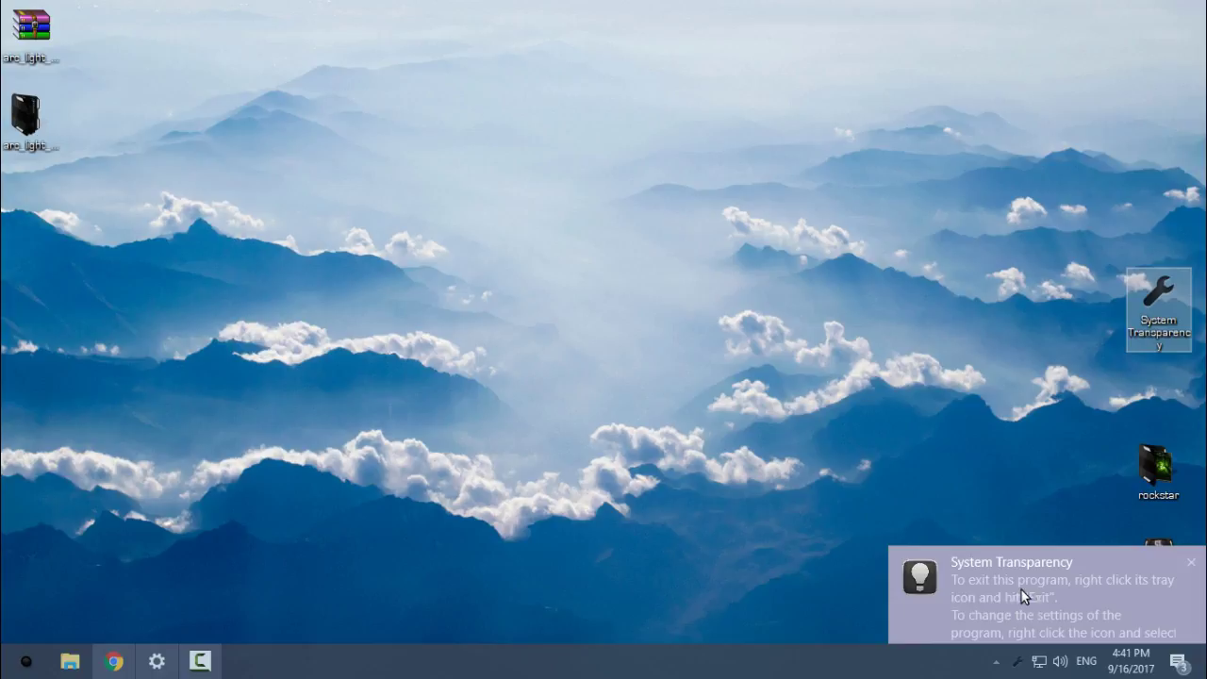
left_click(1020, 588)
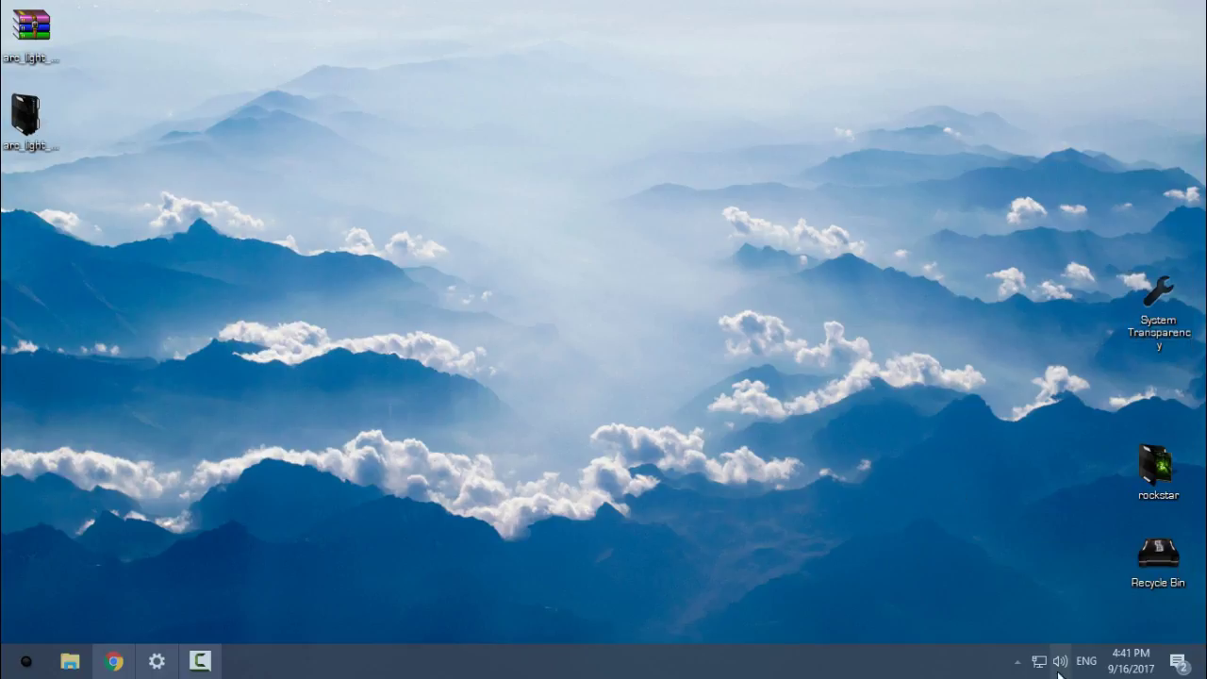
left_click(1017, 663)
left_click(258, 582)
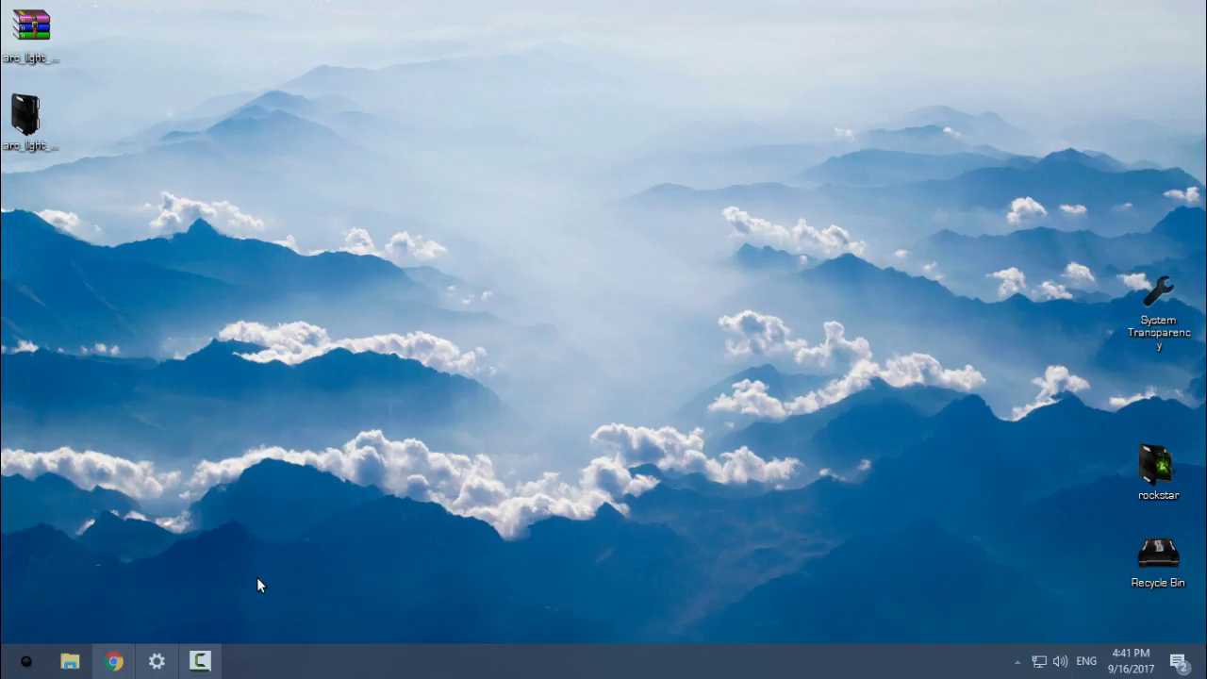
Configure System Transparency to affect right-click and popup menus, task bar, start menu and all Explorer windows, with transparency set to 220.
left_click(1017, 663)
right_click(1017, 625)
left_click(1047, 566)
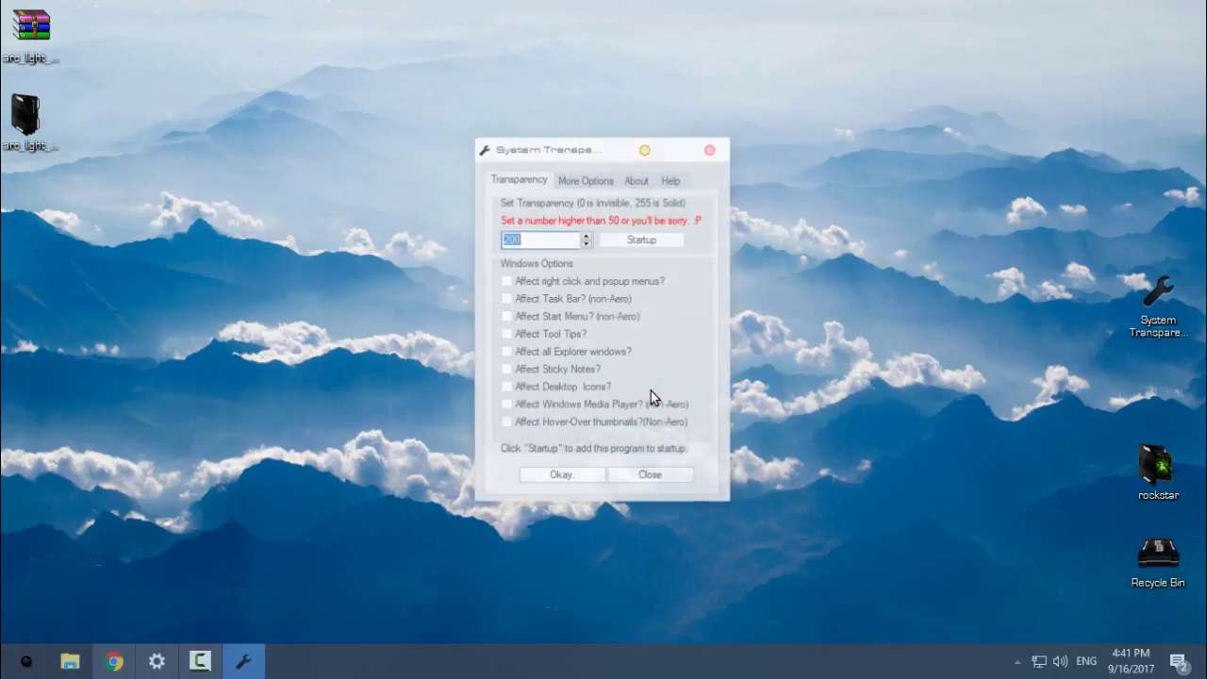
left_click(508, 352)
left_click_drag(547, 238, 452, 240)
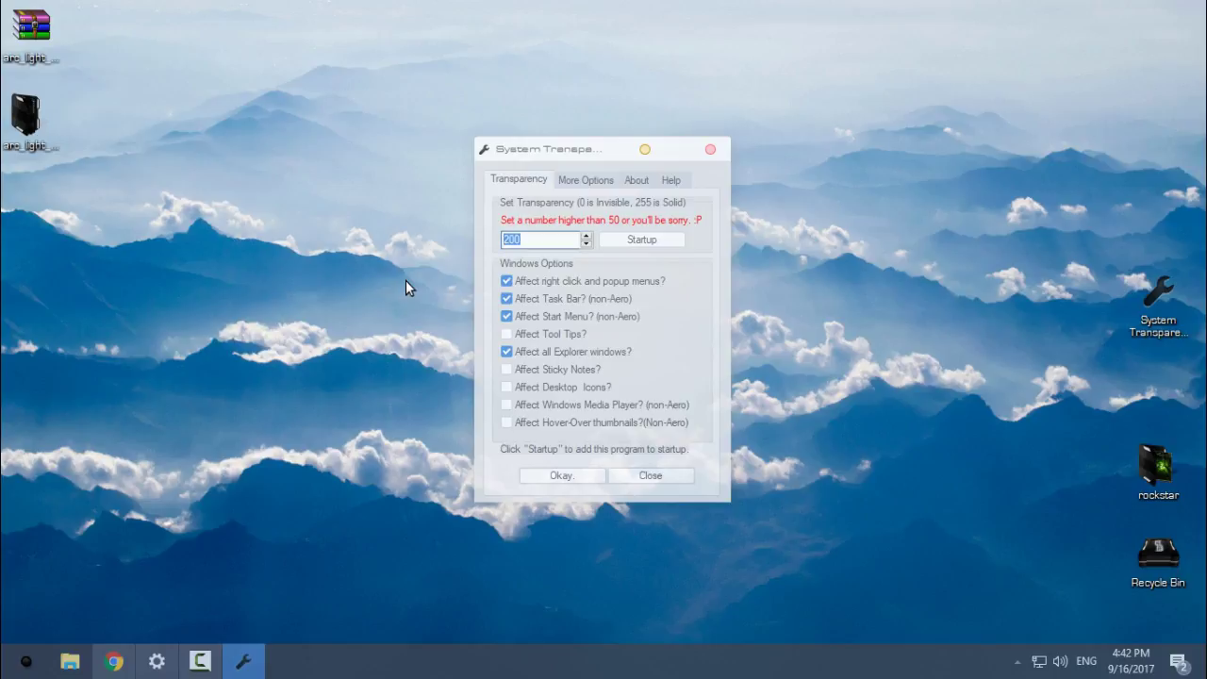
type("220")
left_click(563, 474)
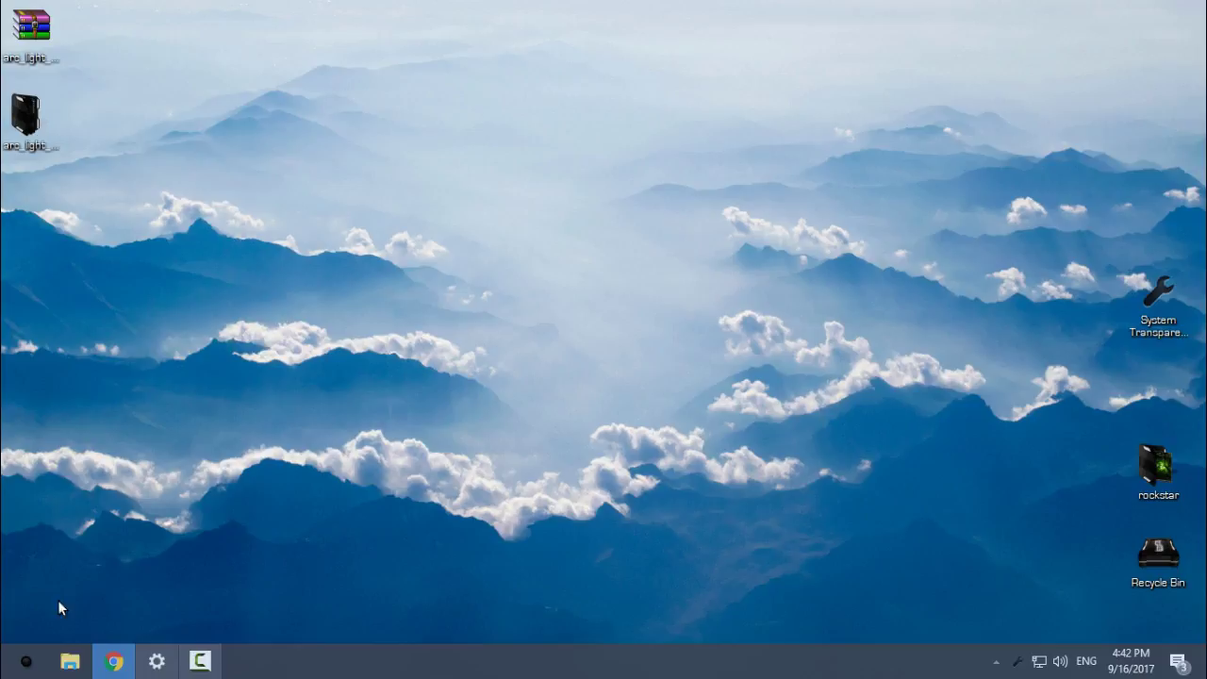
Inspect the transparency on a File Explorer window by moving, maximizing and restoring it, and close the window.
left_click(70, 661)
left_click(927, 576)
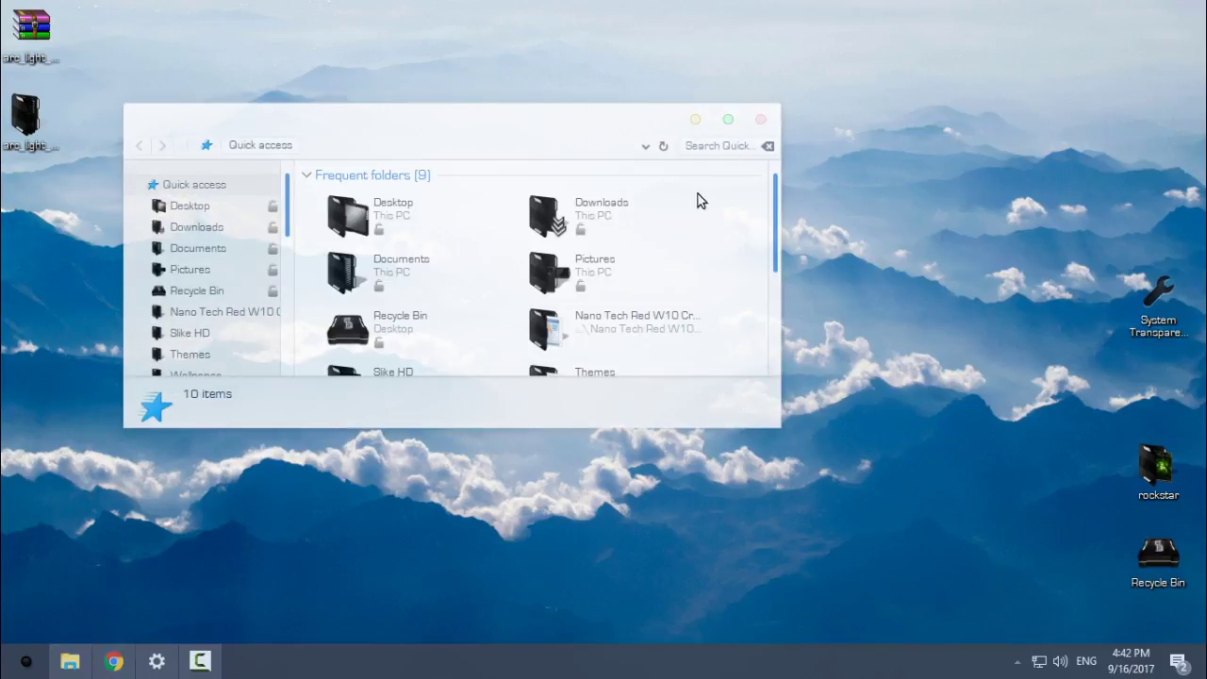
left_click_drag(565, 129, 746, 198)
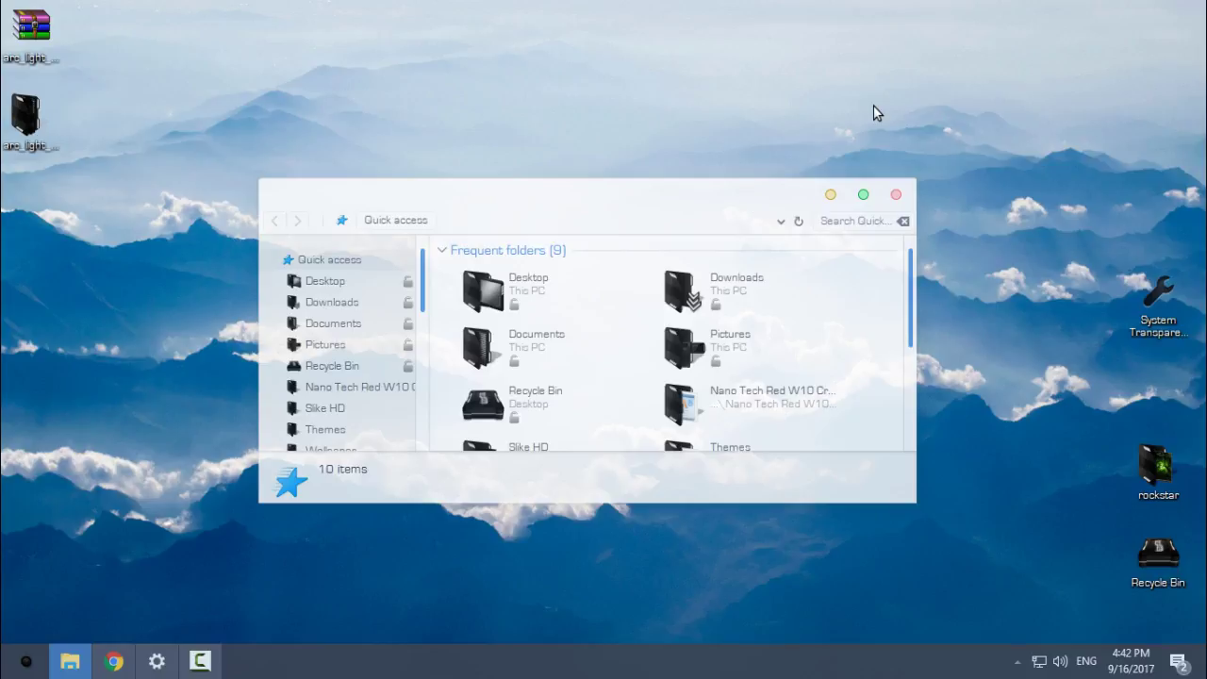
double_click(863, 209)
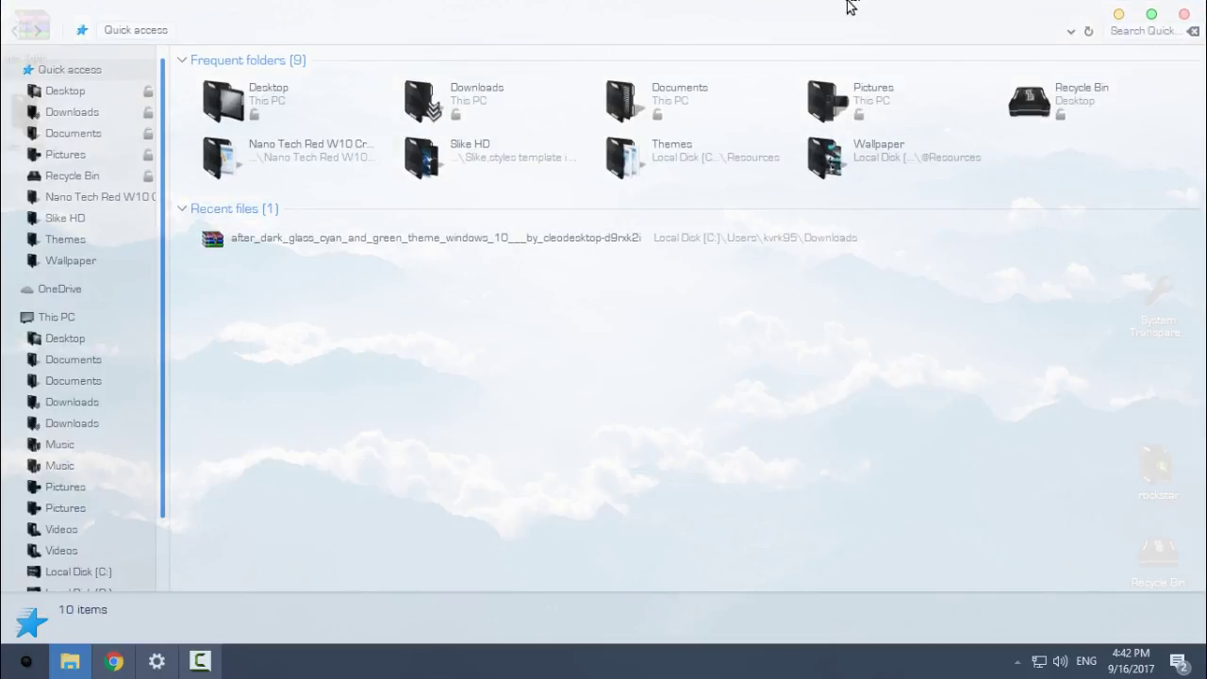
double_click(851, 8)
left_click(883, 145)
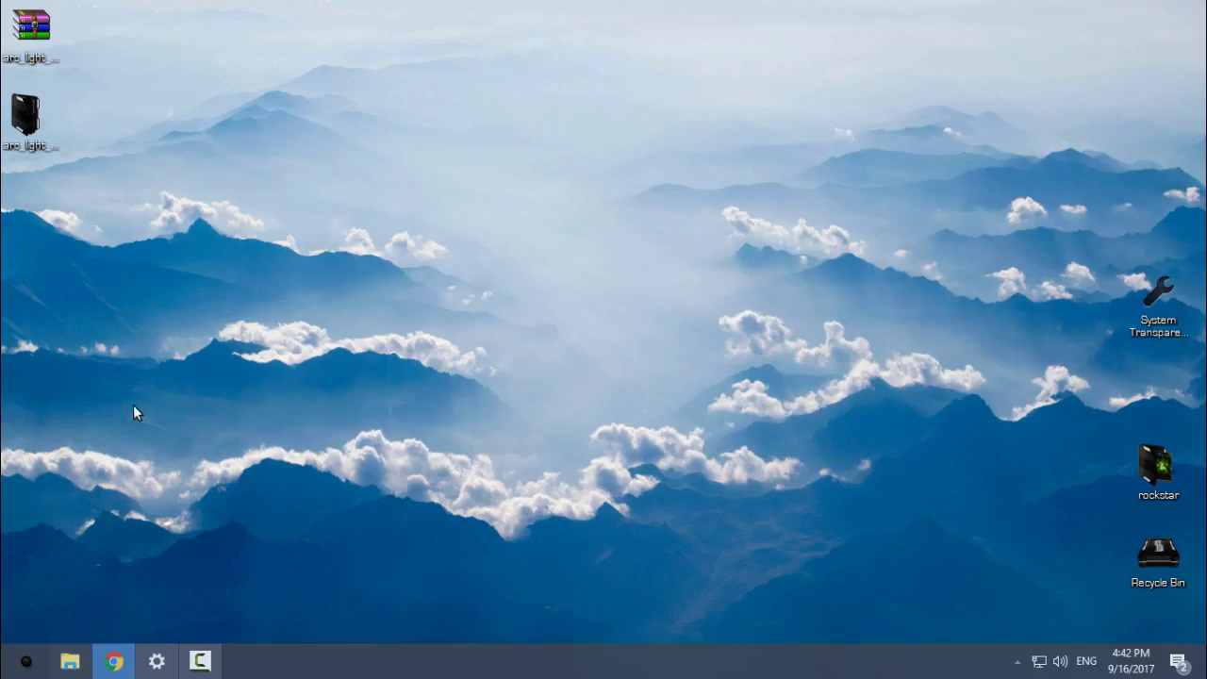
Examine the transparency of the Start menu and the desktop context menu.
left_click(26, 661)
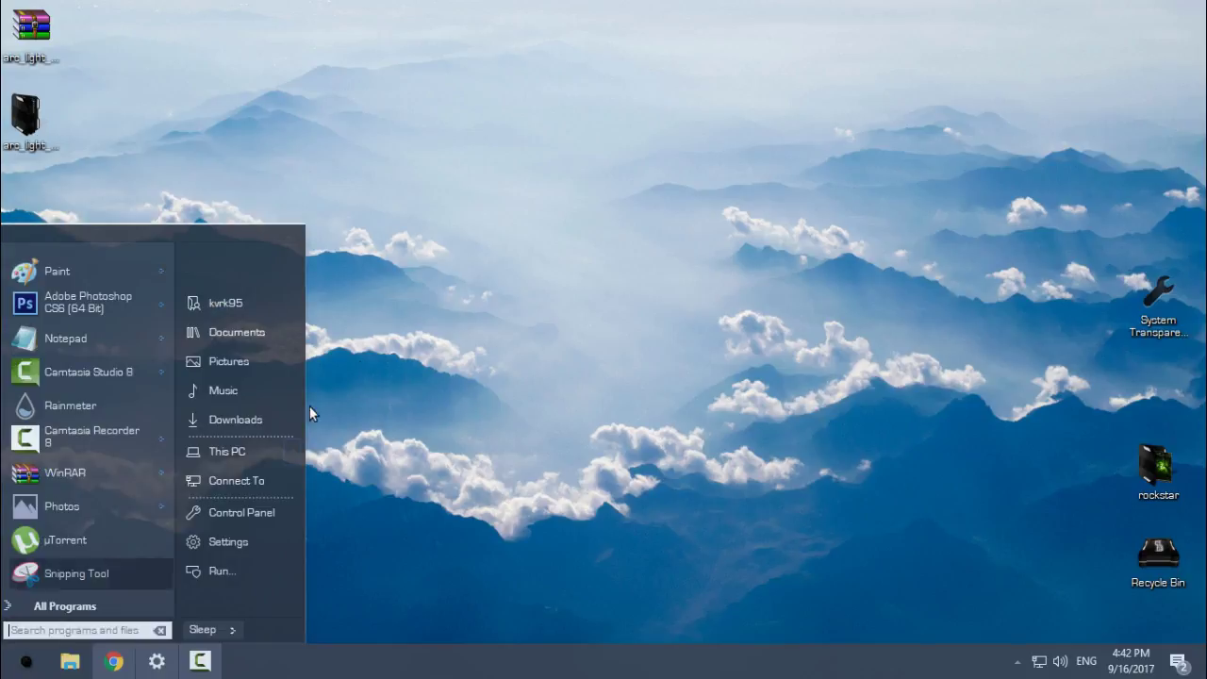
right_click(403, 137)
left_click(288, 463)
Apply the ARC Light 2 Squared theme from the Themes settings, minimize Settings and refresh the desktop.
left_click(172, 668)
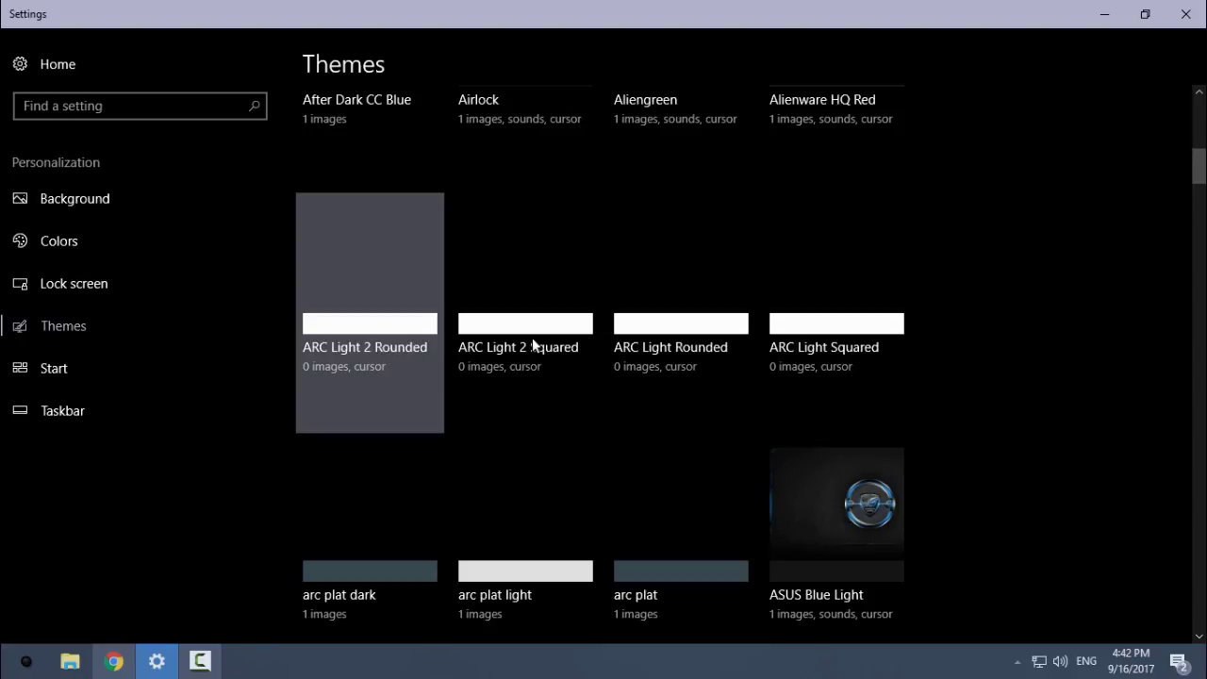
scroll(532, 345, "down", 10)
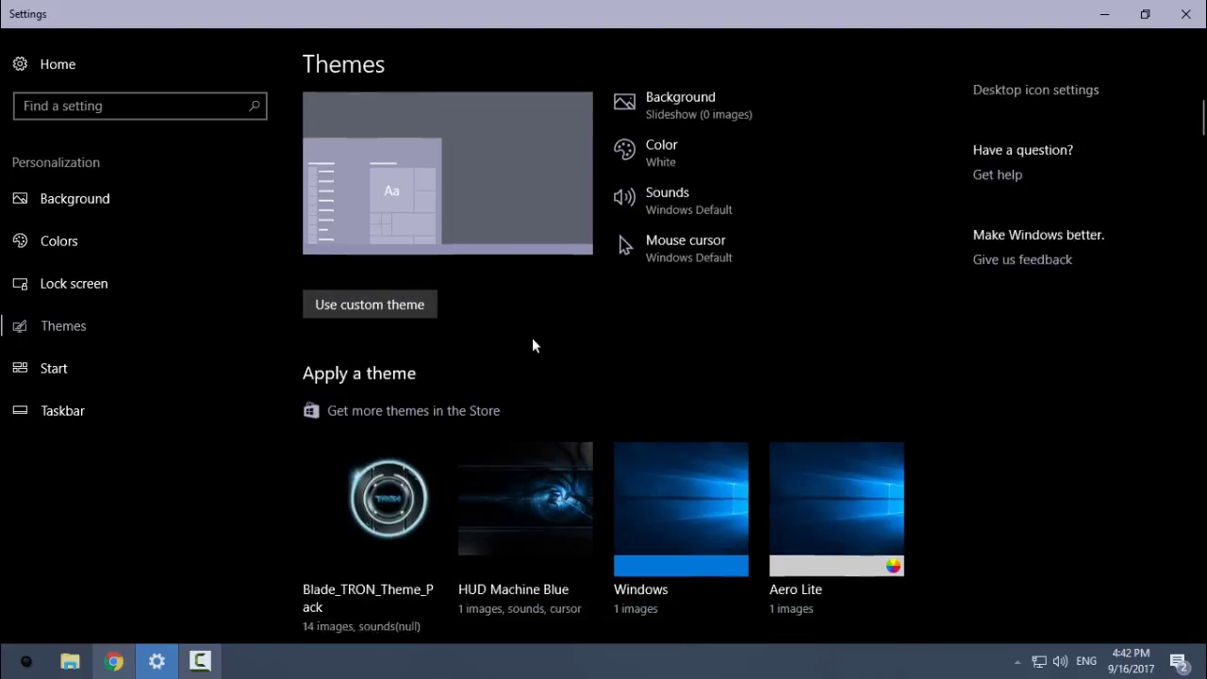
left_click(540, 233)
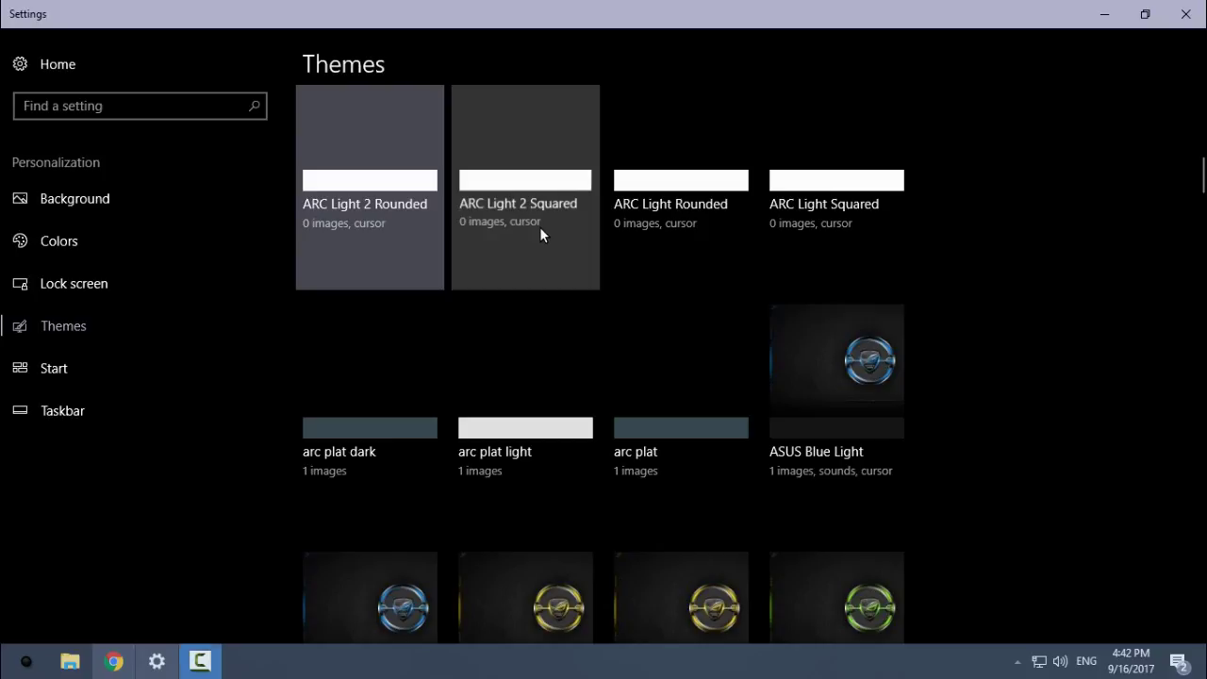
left_click(1101, 20)
right_click(277, 208)
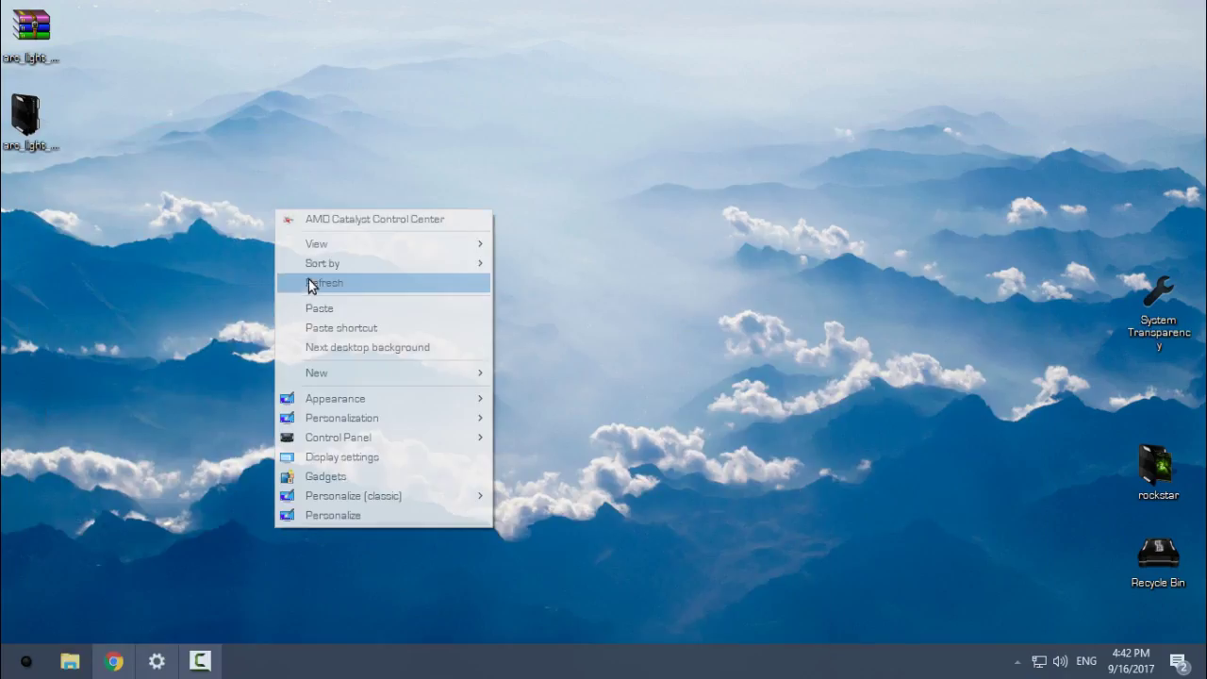
left_click(310, 280)
Inspect the ARC Light 2 Squared style on a File Explorer window by moving and resizing it, and close the window.
left_click(80, 673)
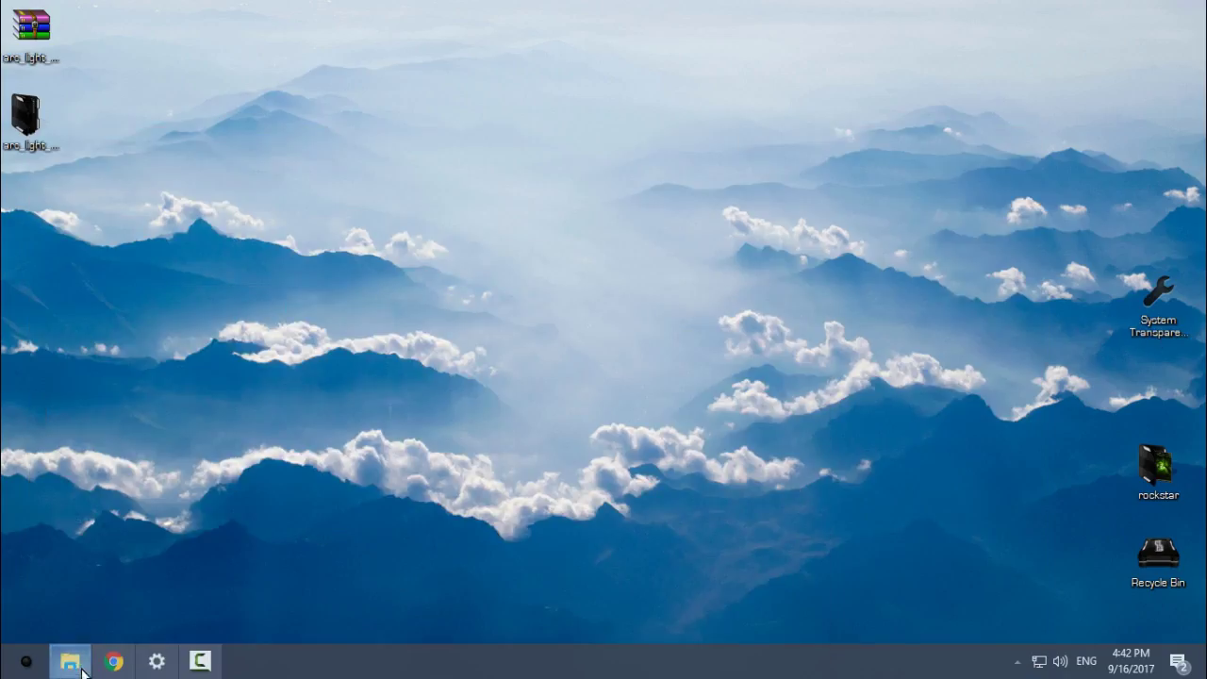
left_click_drag(393, 148, 473, 179)
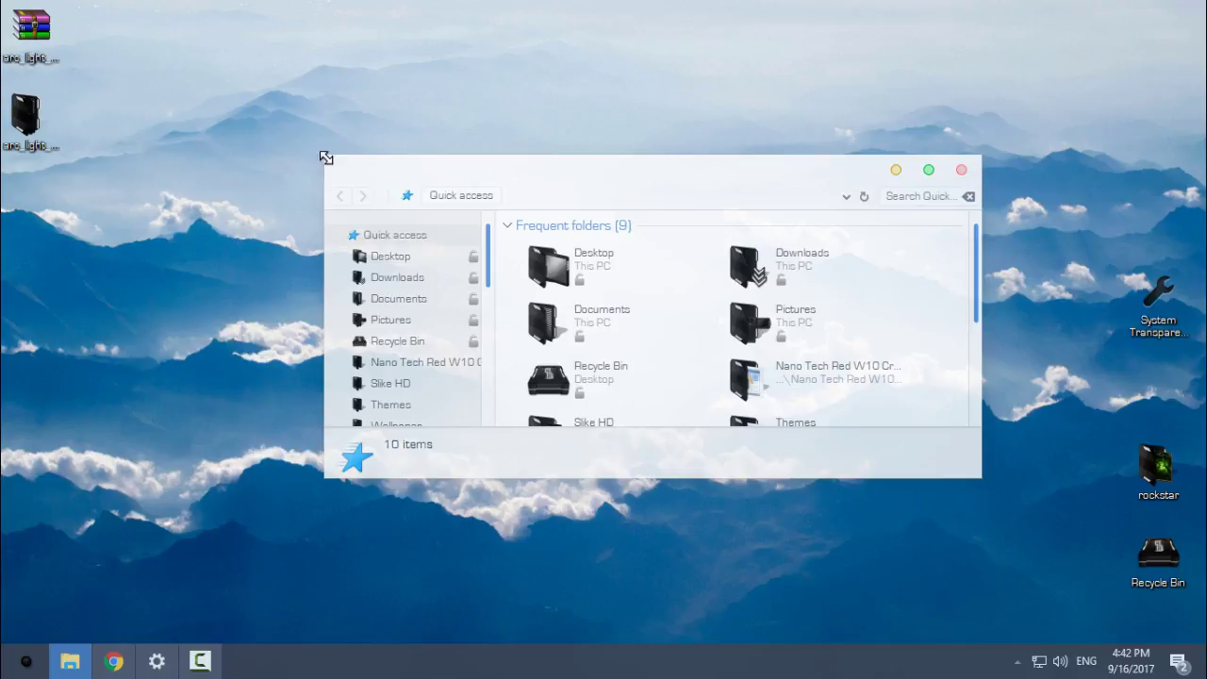
left_click_drag(323, 155, 326, 129)
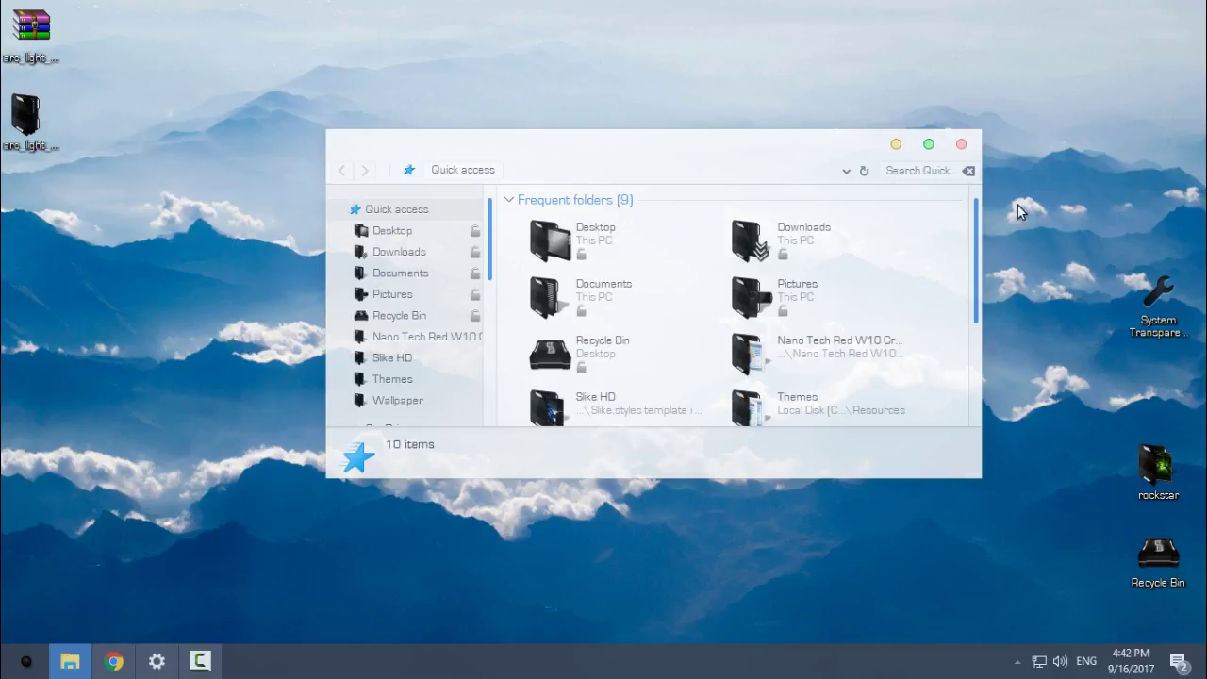
left_click(961, 145)
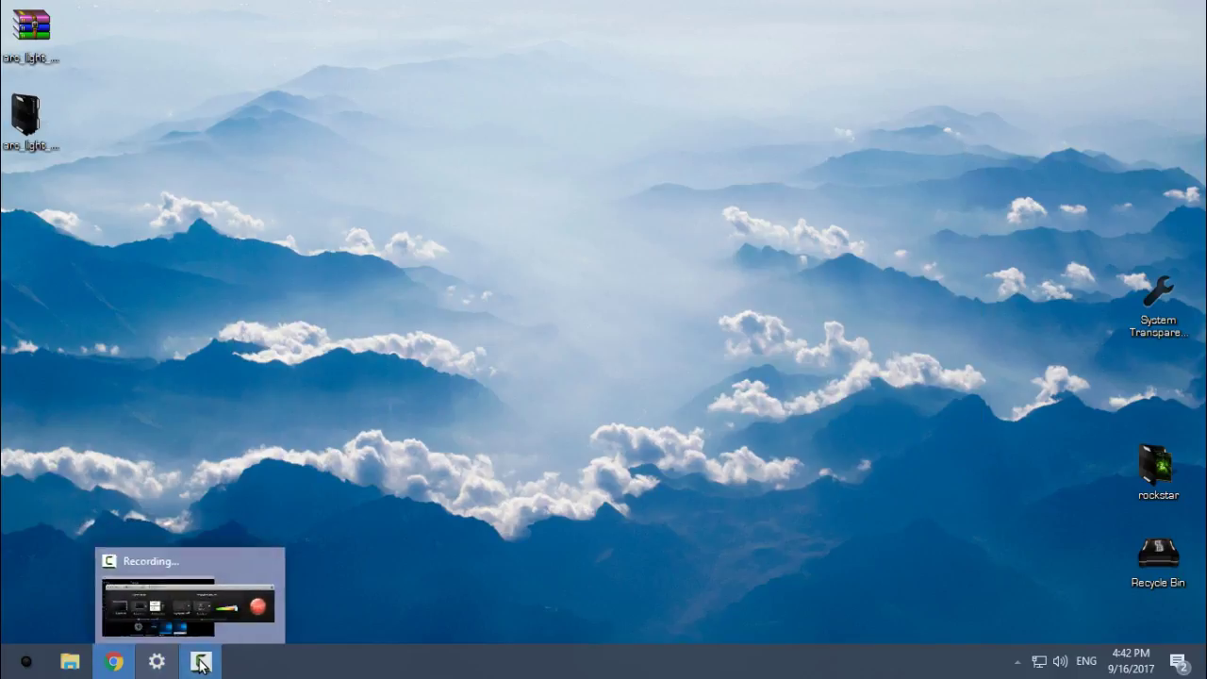
left_click(200, 663)
left_click(200, 663)
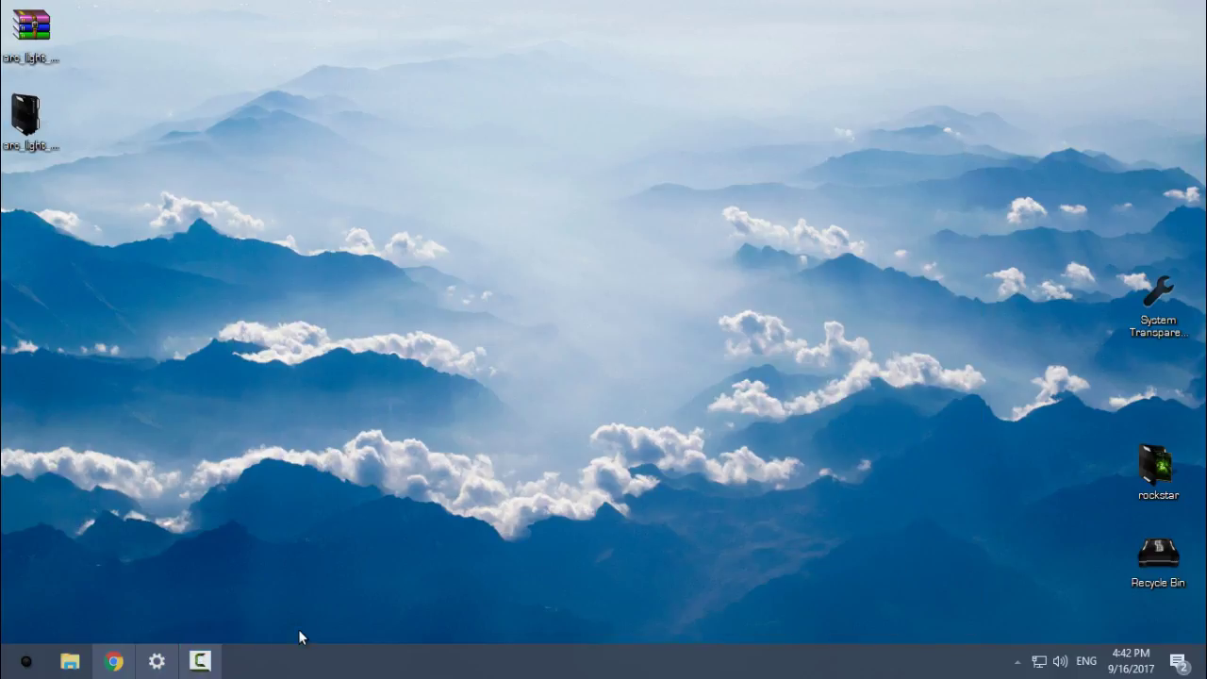
left_click(114, 663)
left_click(114, 663)
Apply the ARC Light Rounded theme from the Themes settings, minimize Settings and refresh the desktop.
left_click(157, 663)
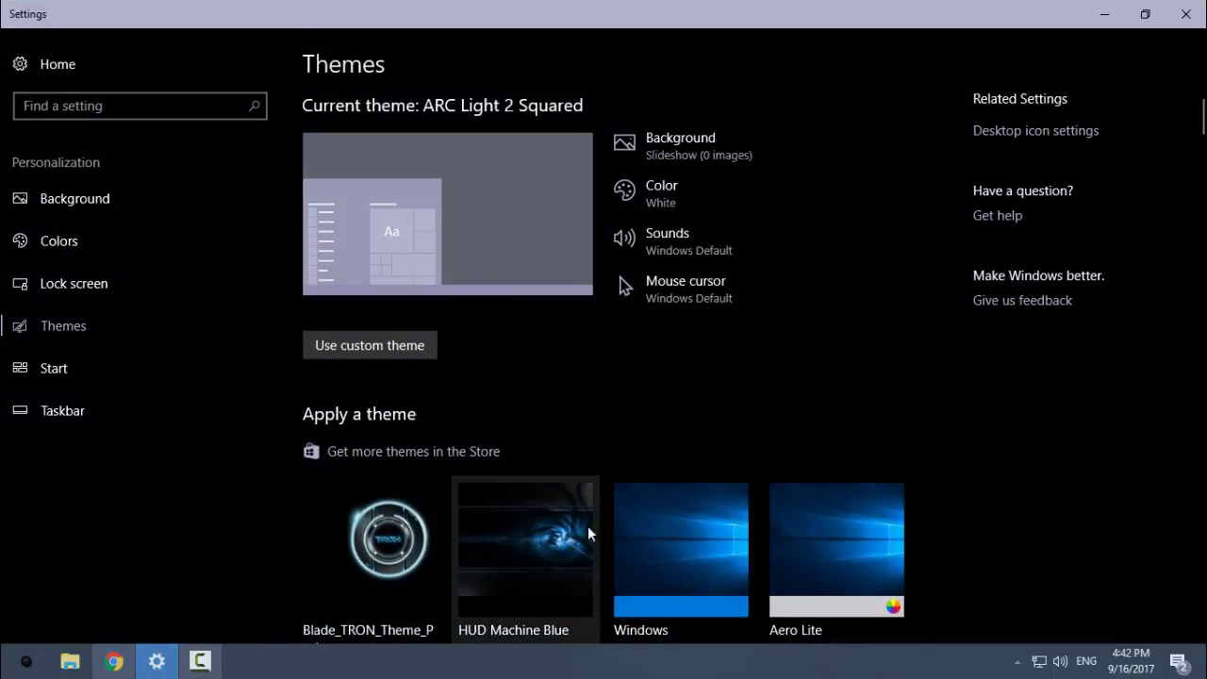
scroll(588, 526, "down", 8)
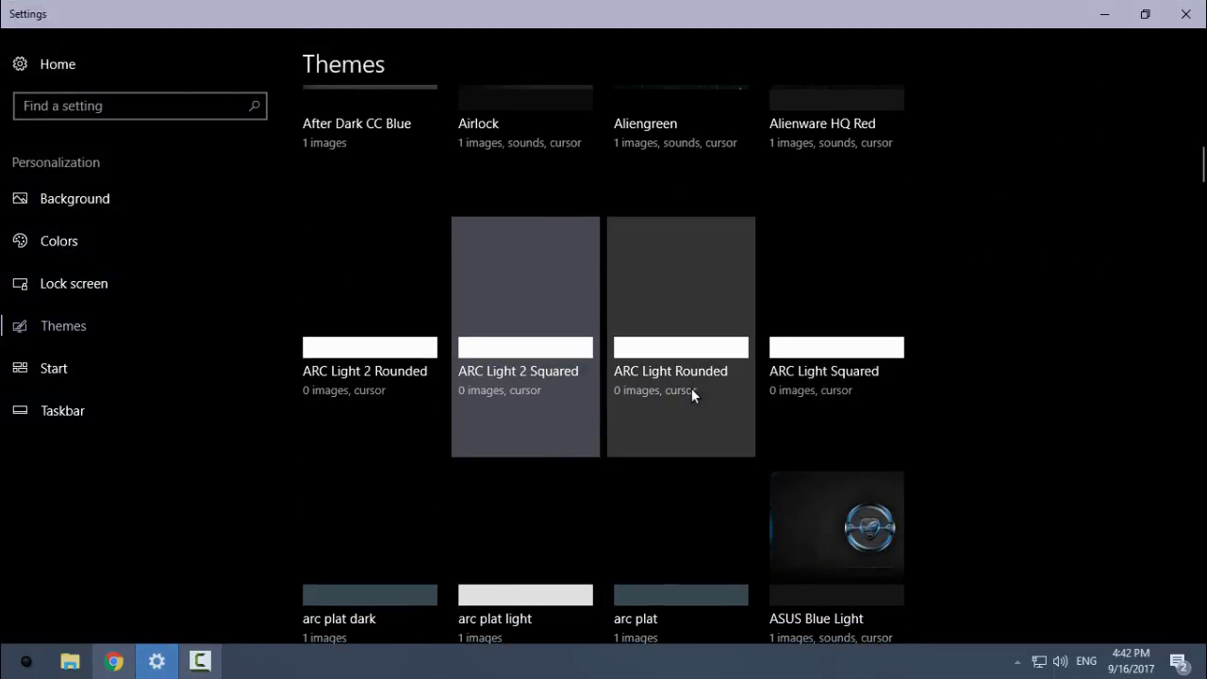
left_click(691, 388)
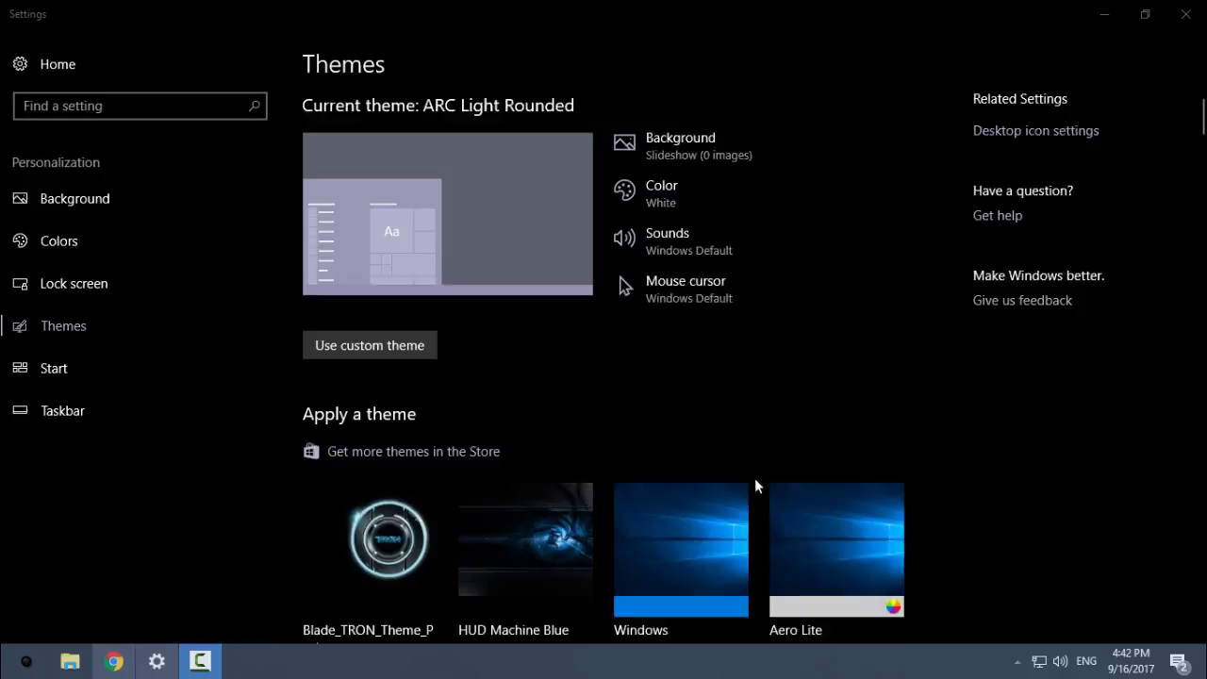
scroll(753, 480, "down", 7)
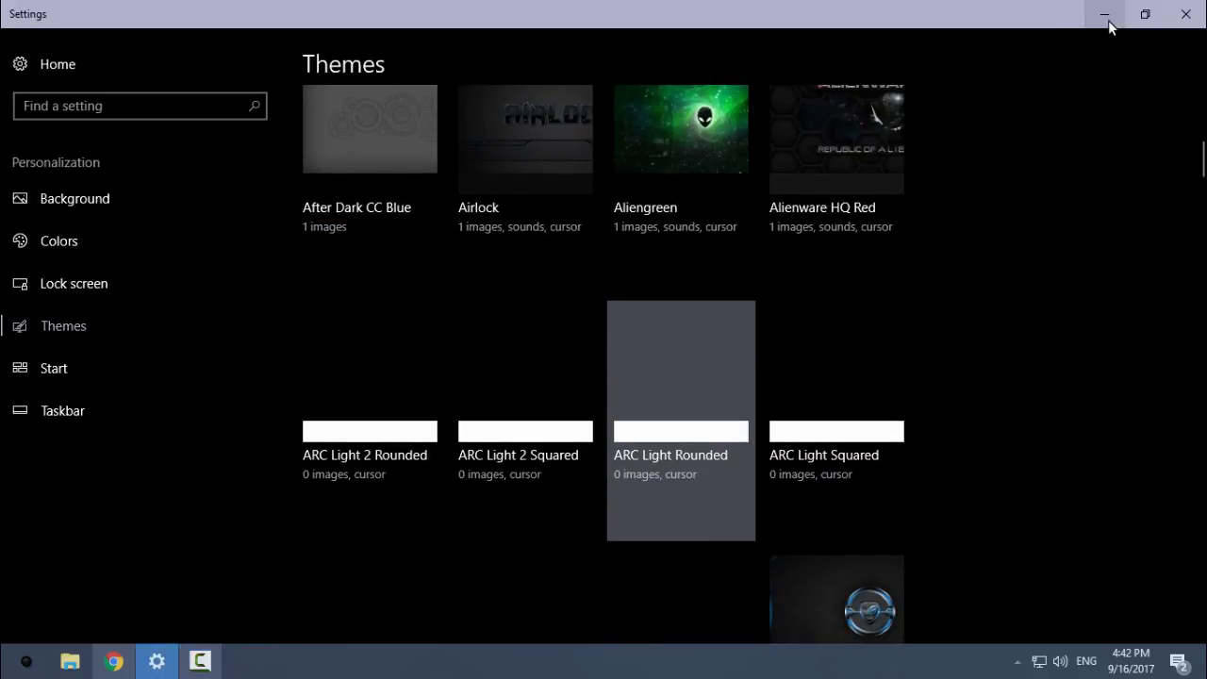
left_click(1105, 16)
right_click(282, 178)
left_click(318, 249)
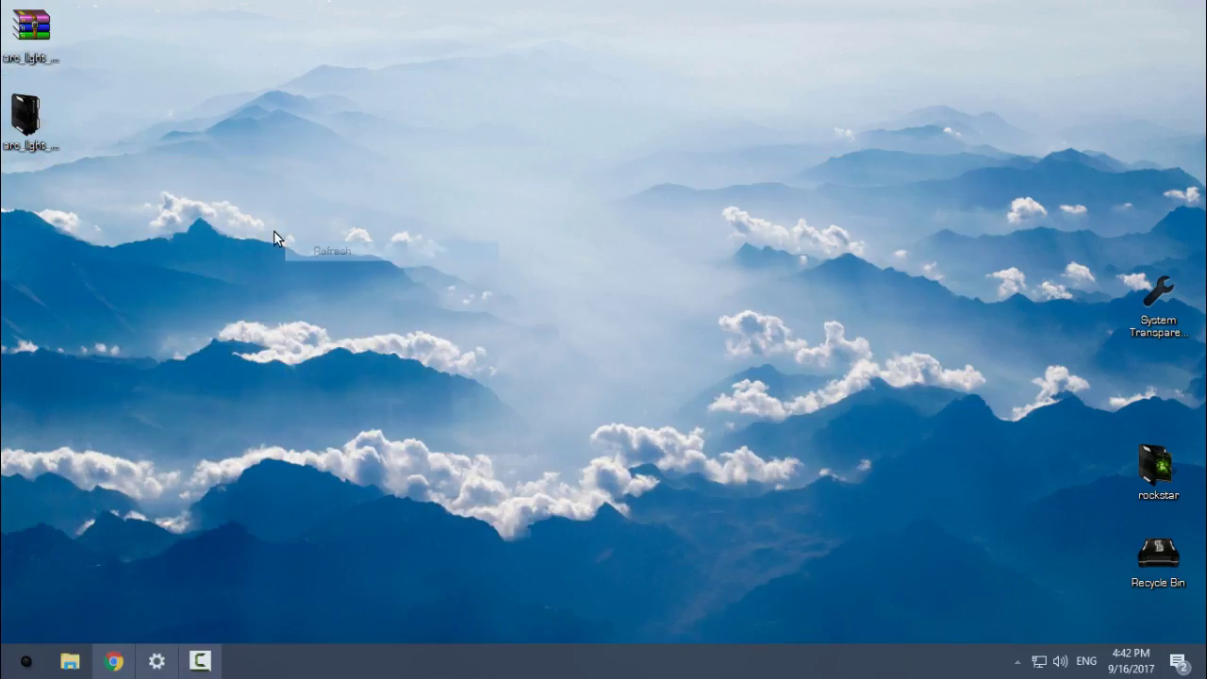
Examine the ARC Light Rounded window frame and caption buttons in File Explorer, close the window and refresh the desktop.
left_click(71, 658)
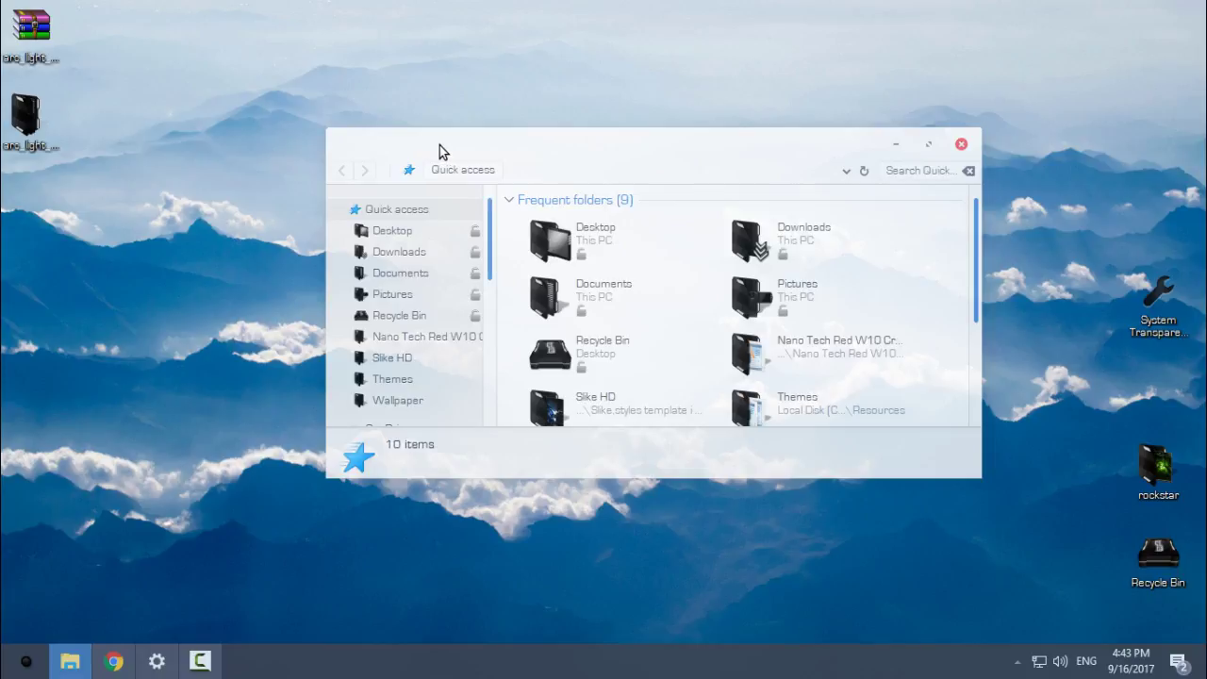
left_click_drag(441, 151, 429, 167)
left_click_drag(275, 127, 324, 144)
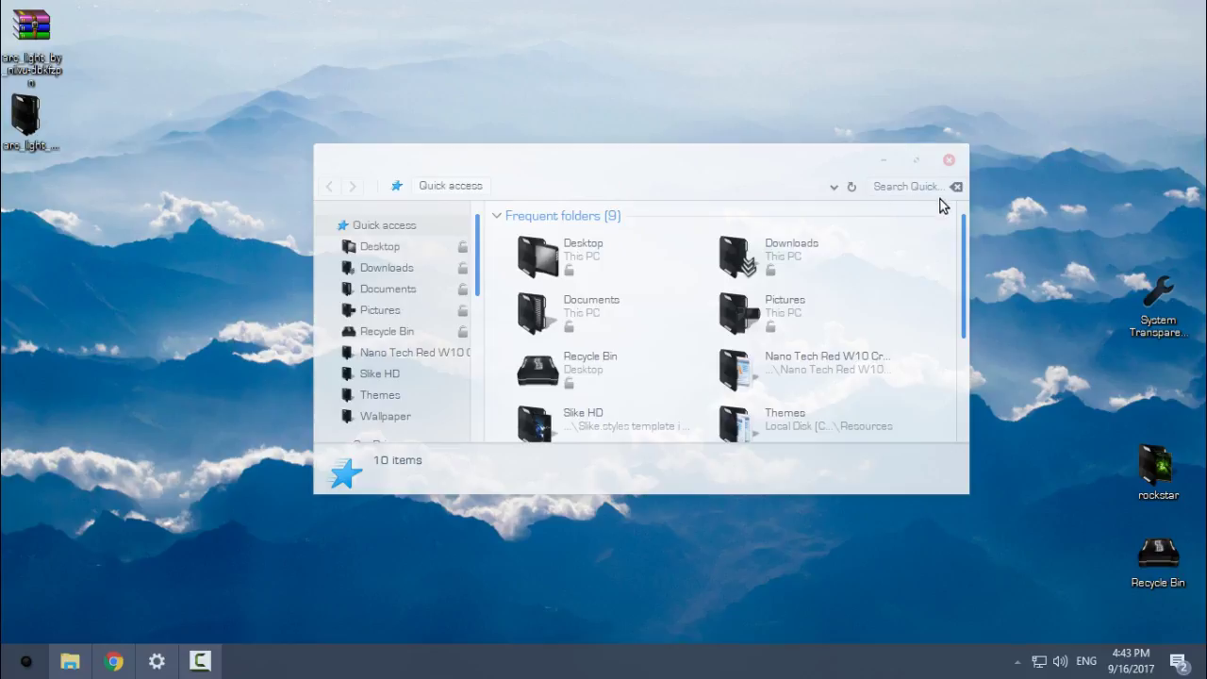
left_click(947, 160)
key("super+e")
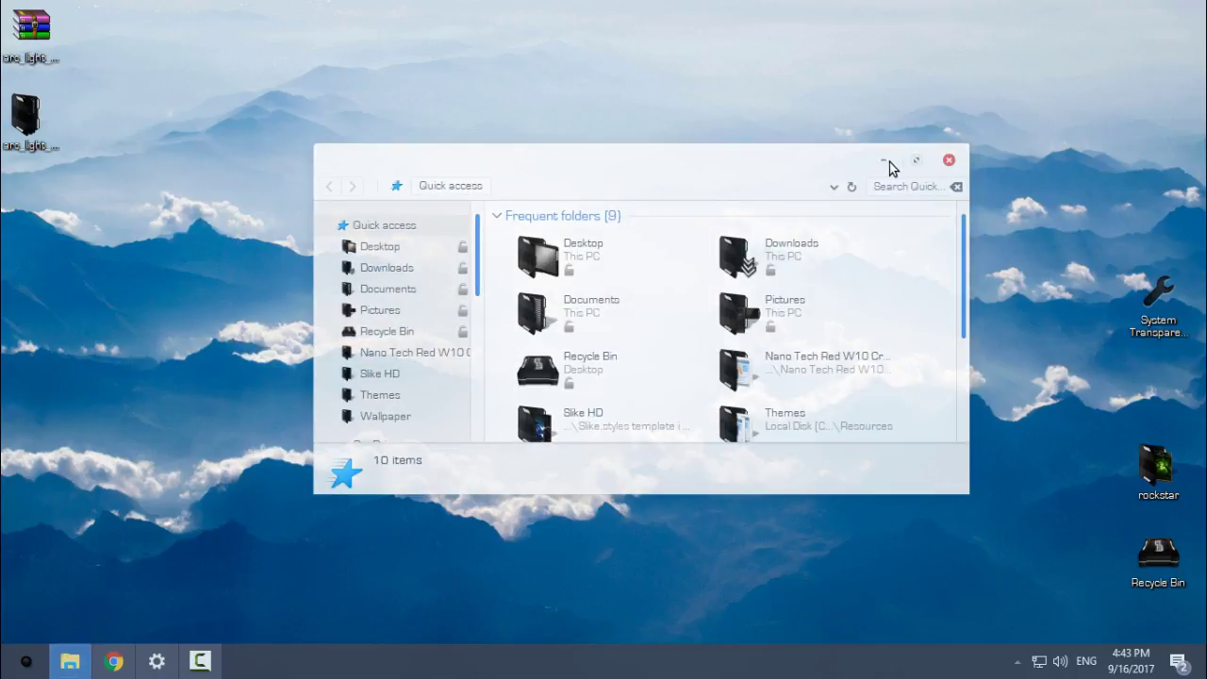
left_click_drag(818, 176, 834, 142)
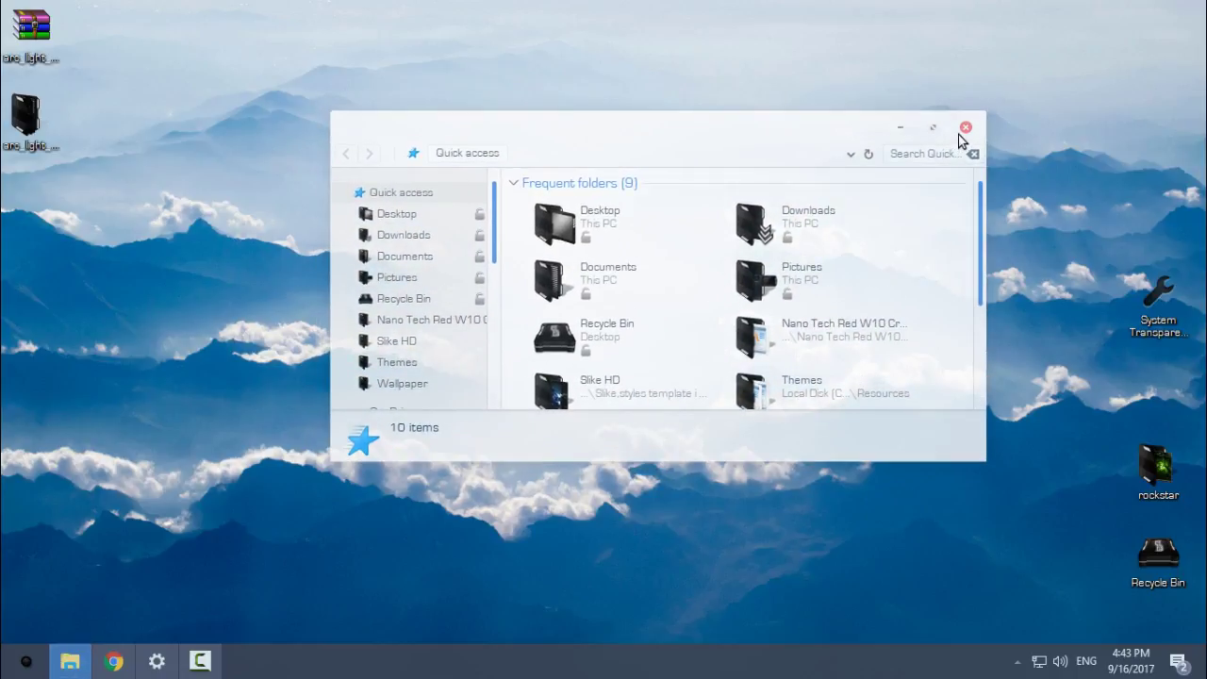
left_click(963, 130)
right_click(654, 167)
left_click(677, 226)
Close Settings, open a File Explorer window, maximize it to inspect the theme's frame and caption buttons, and close it.
left_click(156, 661)
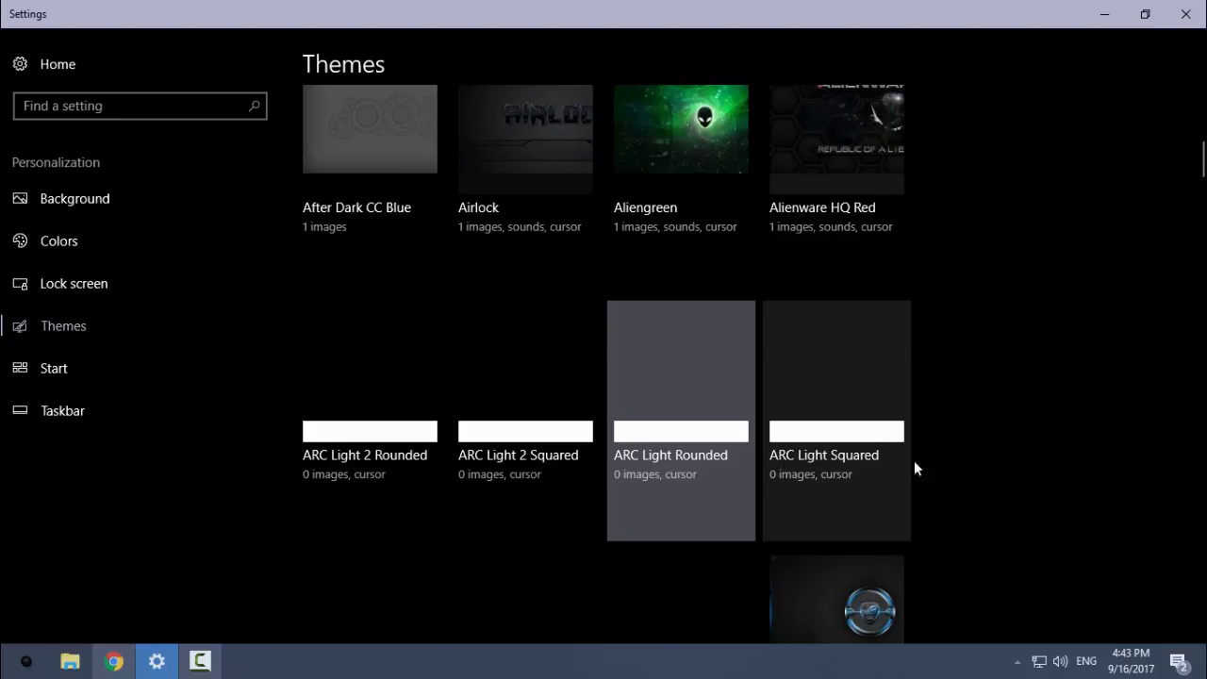
left_click(1185, 14)
left_click(69, 652)
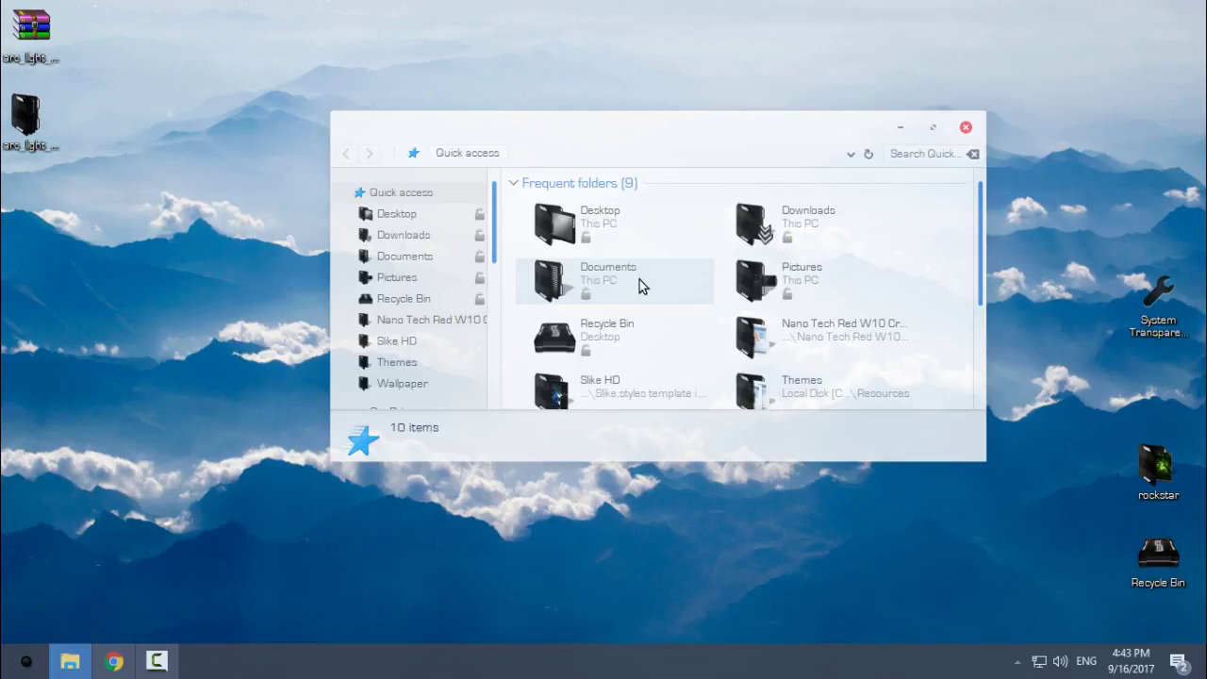
left_click(933, 127)
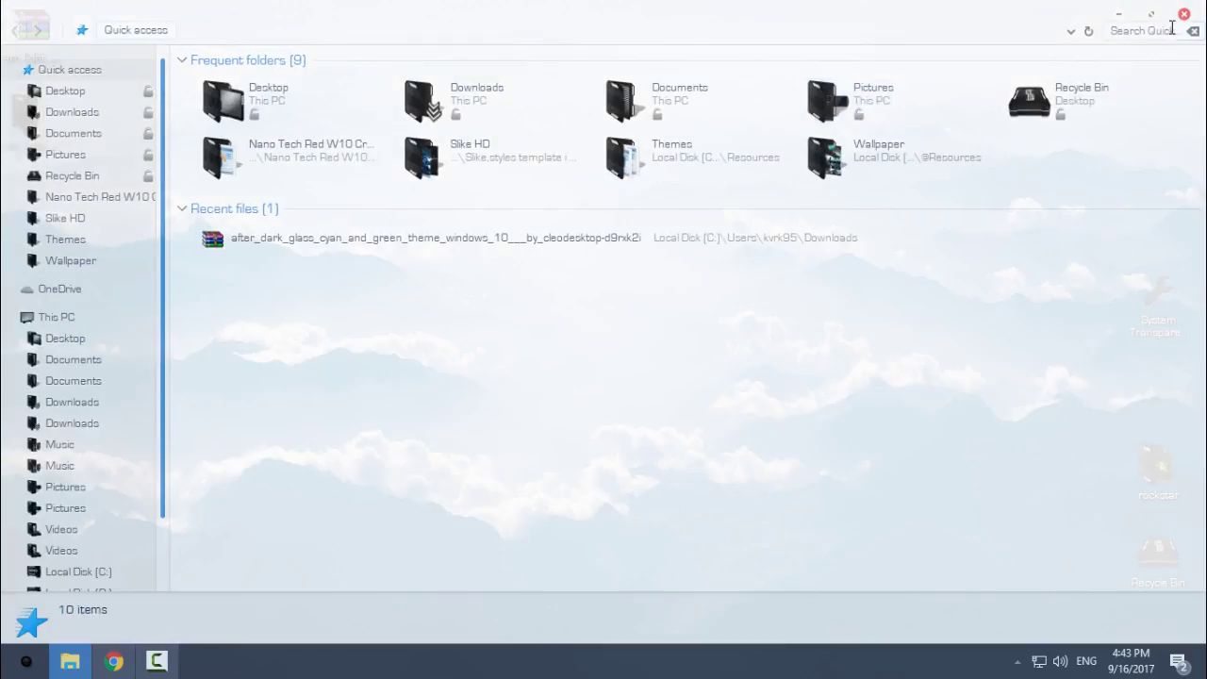
left_click(1179, 11)
Open the desktop personalization settings and apply the ARC Light 2 Rounded theme from Themes.
right_click(175, 609)
left_click(224, 594)
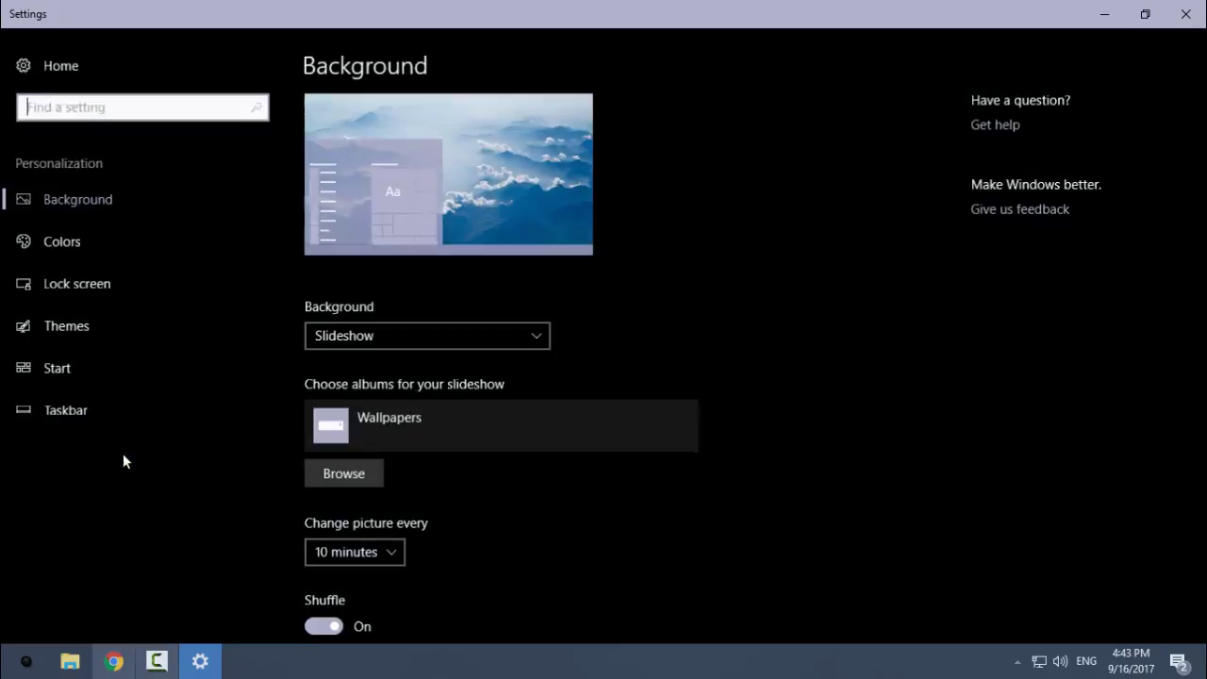
left_click(73, 328)
scroll(690, 405, "down", 6)
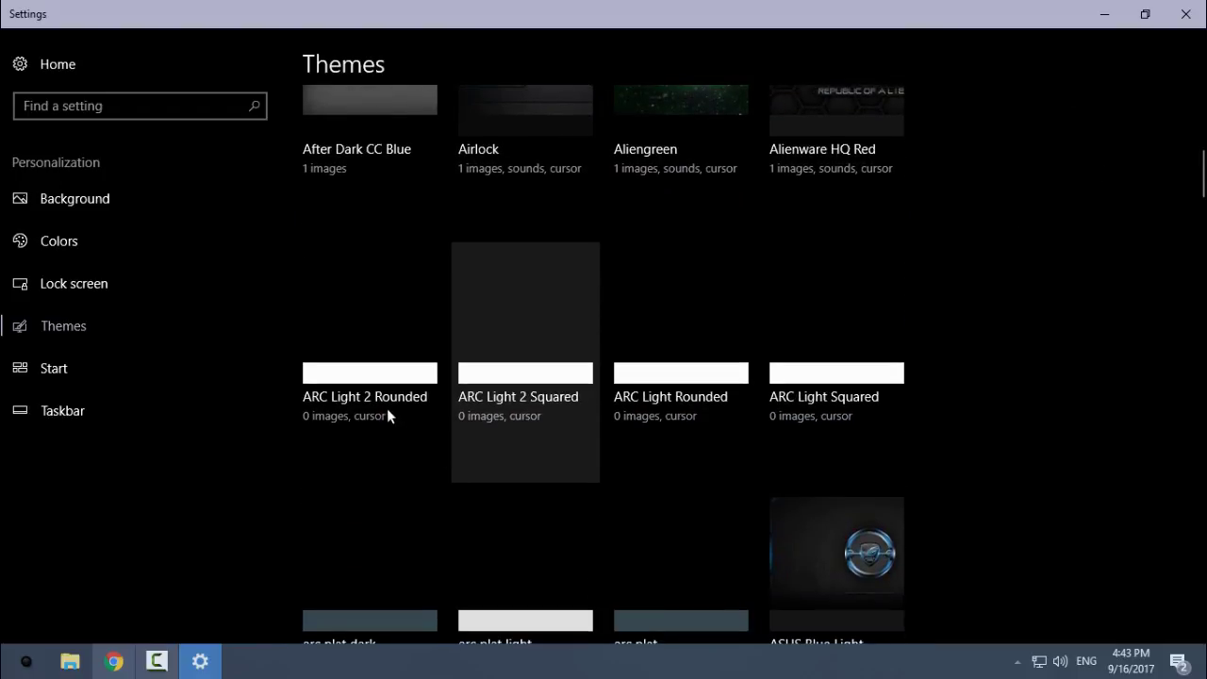
left_click(382, 415)
scroll(392, 479, "down", 7)
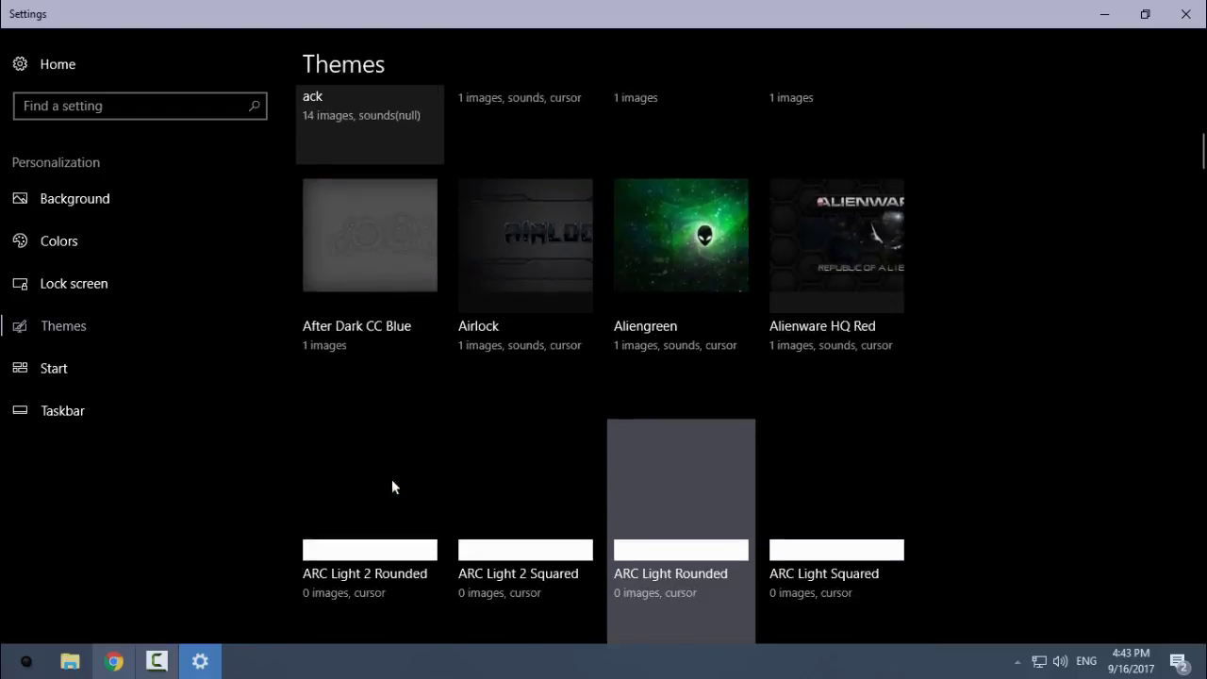
left_click(409, 330)
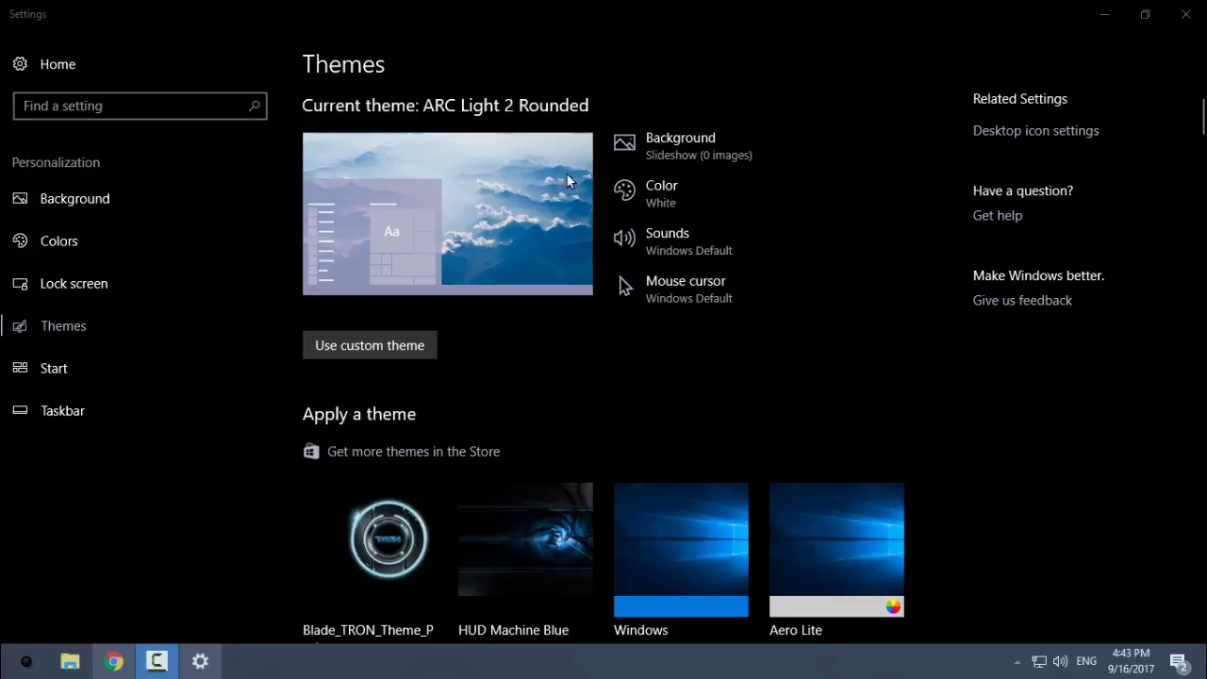
Close the Settings window and refresh the desktop twice.
left_click(1190, 14)
right_click(367, 148)
left_click(403, 218)
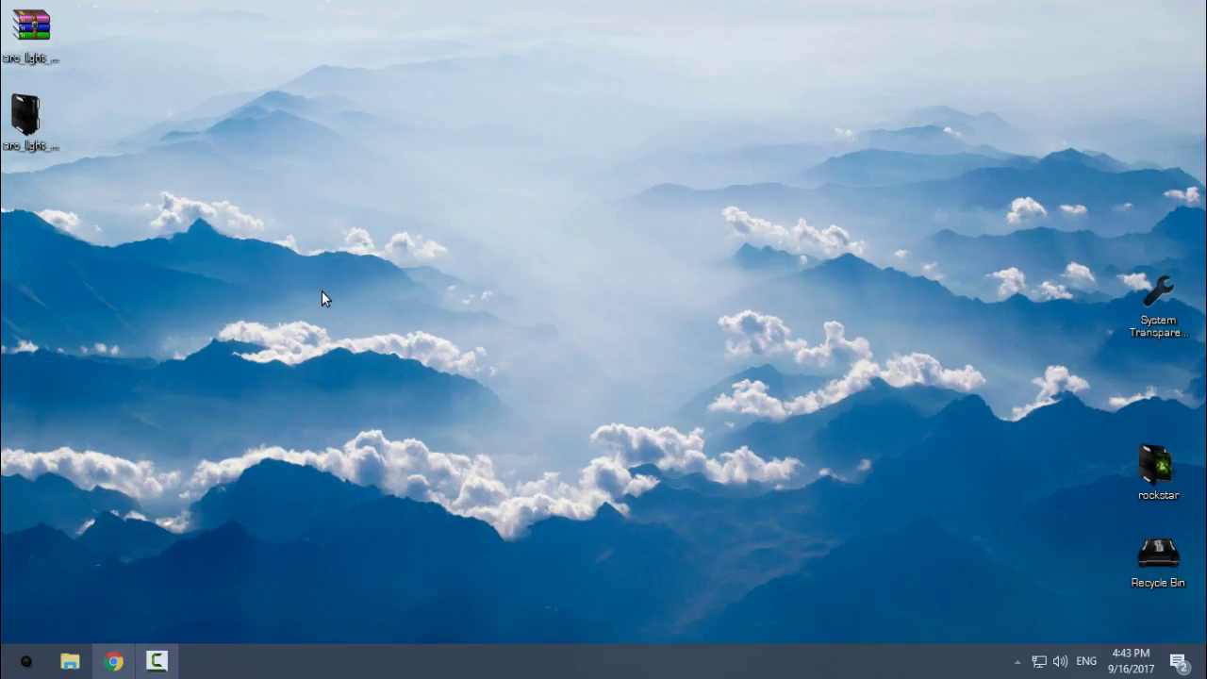
right_click(258, 251)
left_click(288, 330)
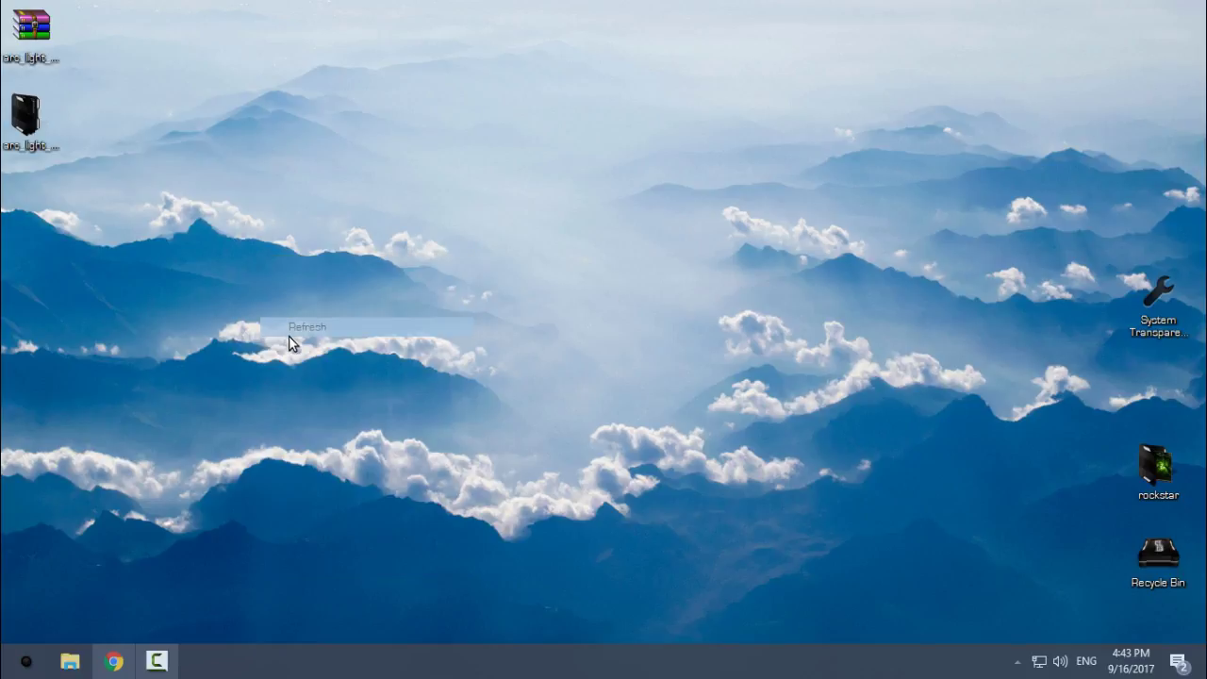
Inspect the ARC Light 2 Rounded style on a File Explorer window by restoring it from maximized size, and close it.
left_click(73, 658)
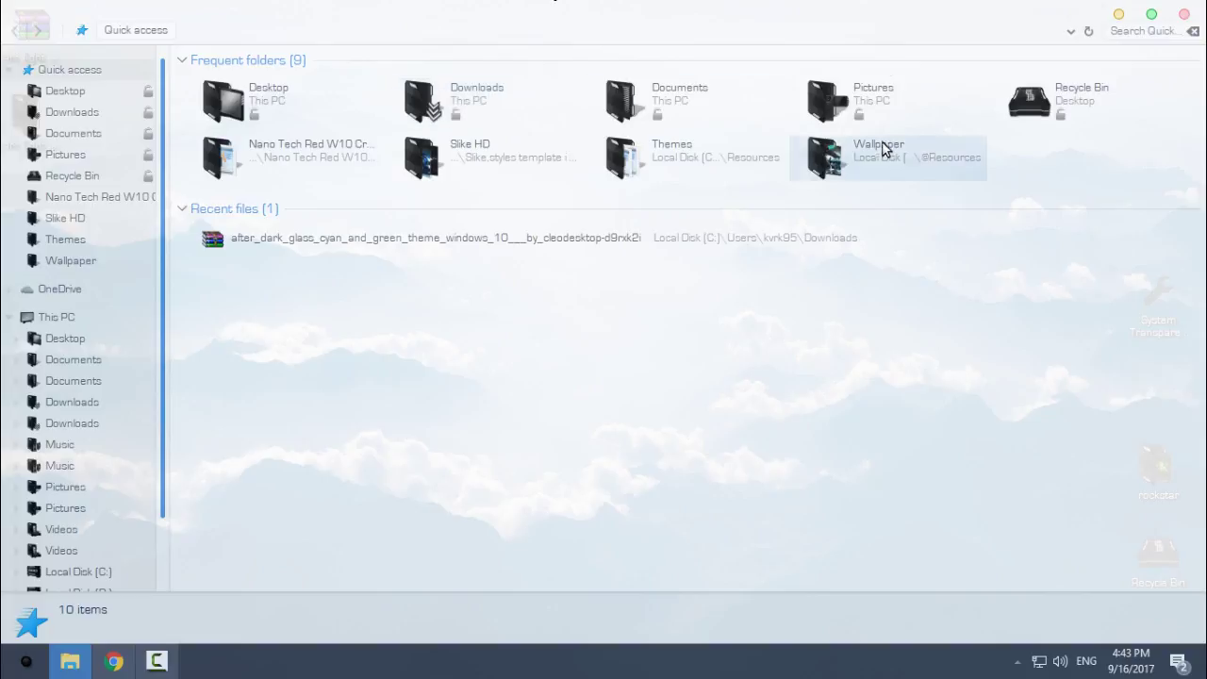
left_click_drag(835, 13, 764, 119)
left_click(1069, 116)
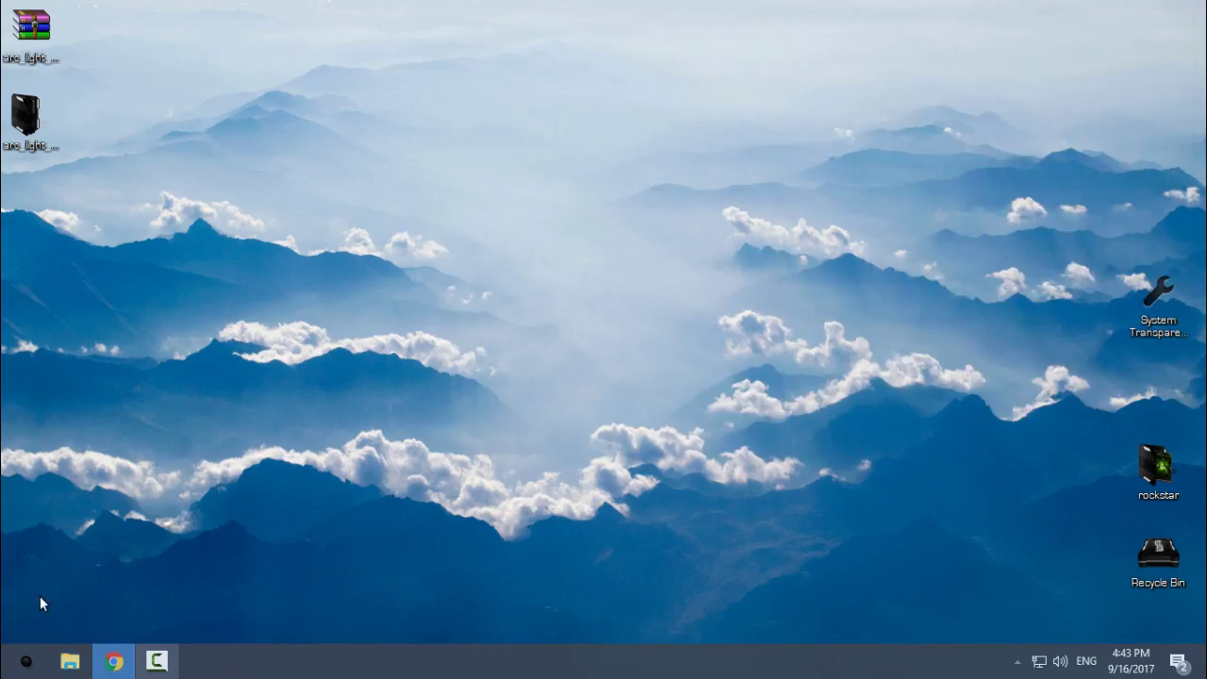
Open Windows Settings from the Start menu, pull its window out of maximized size to check the frame, close it and refresh the desktop.
left_click(26, 661)
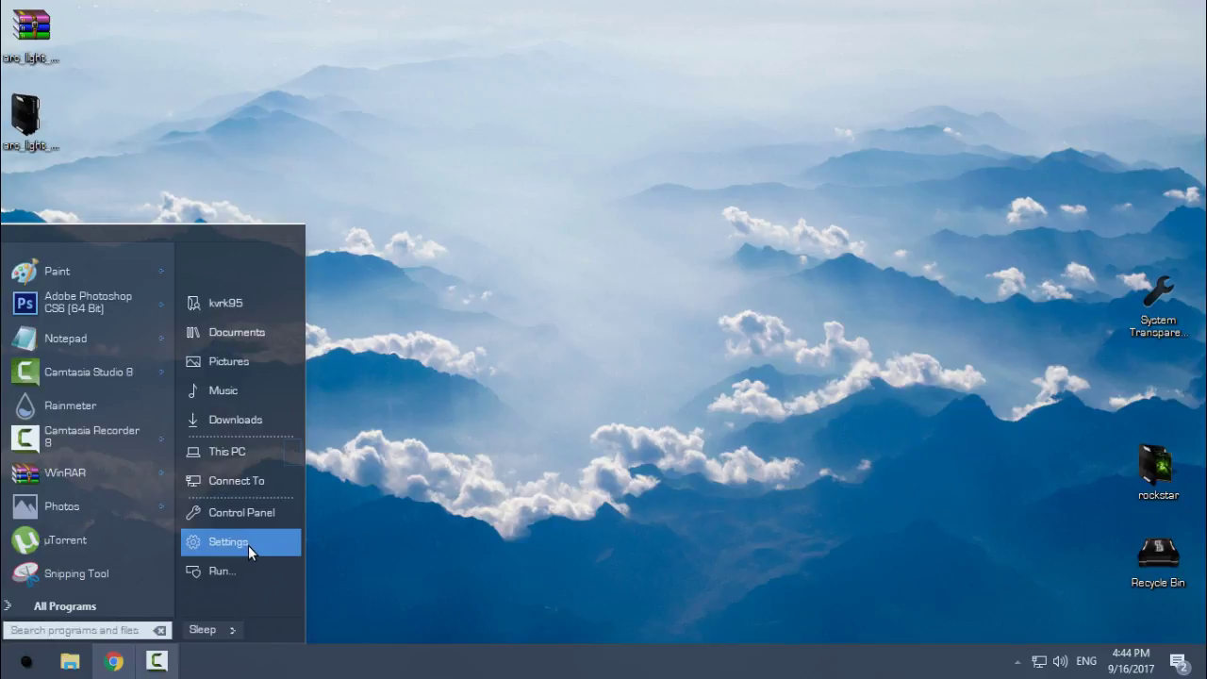
left_click(245, 544)
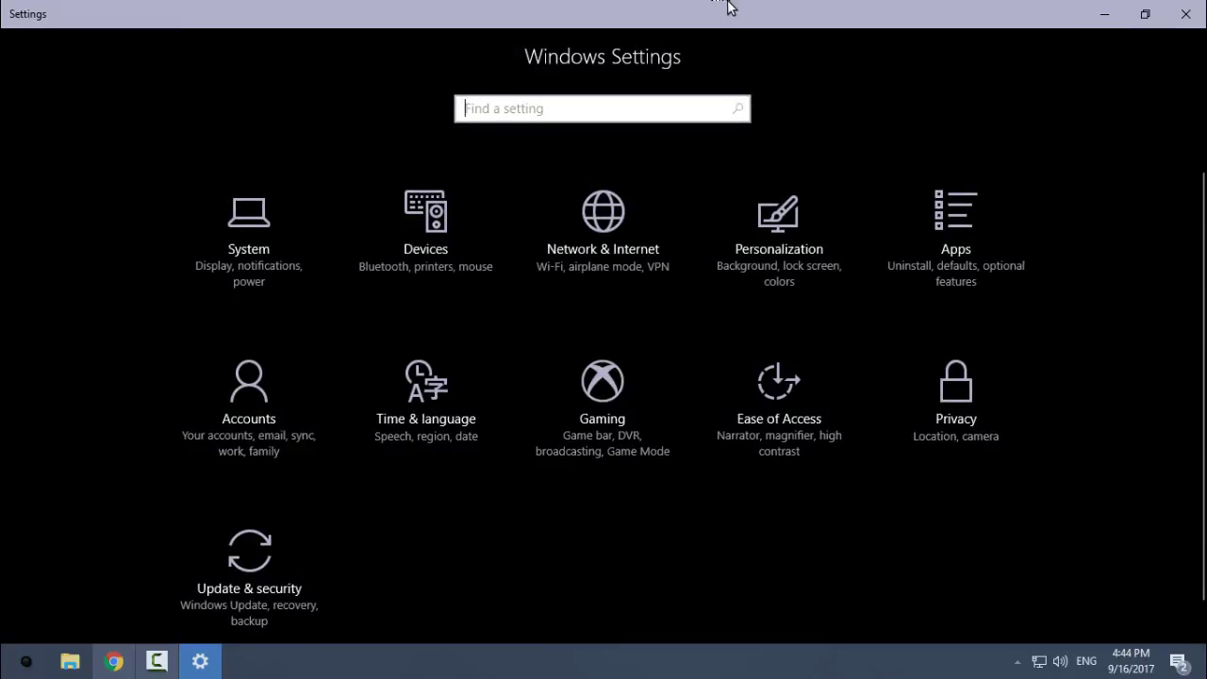
left_click_drag(727, 7, 700, 100)
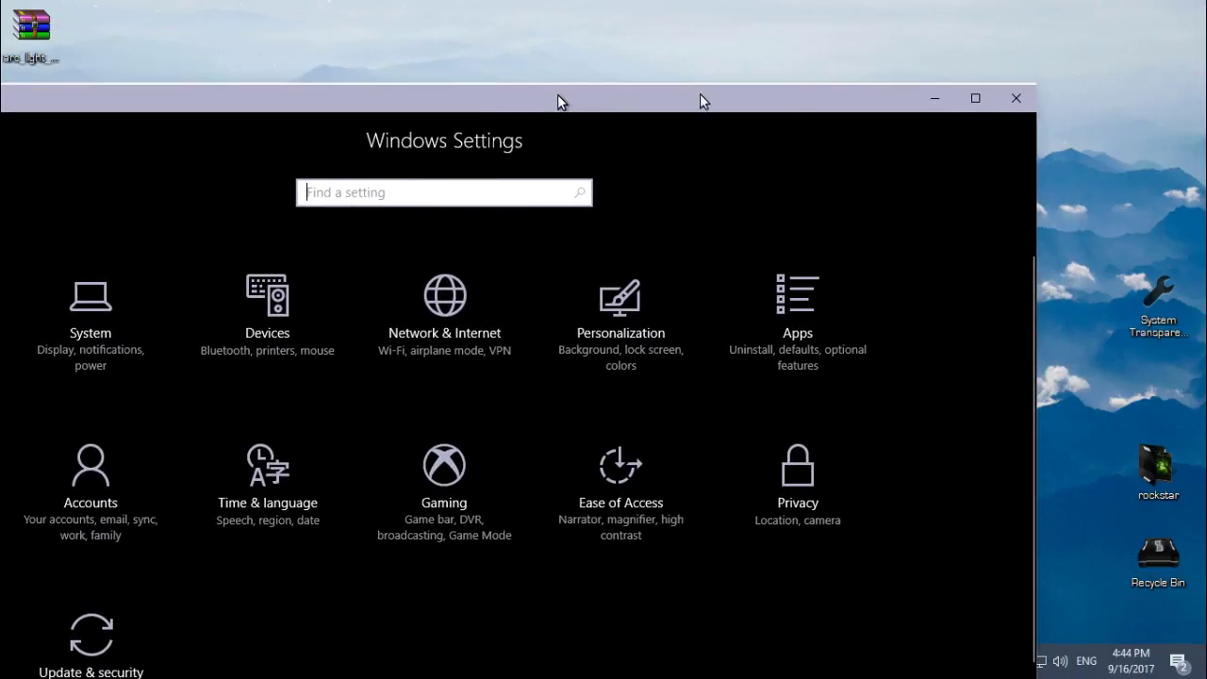
left_click(1024, 102)
right_click(288, 188)
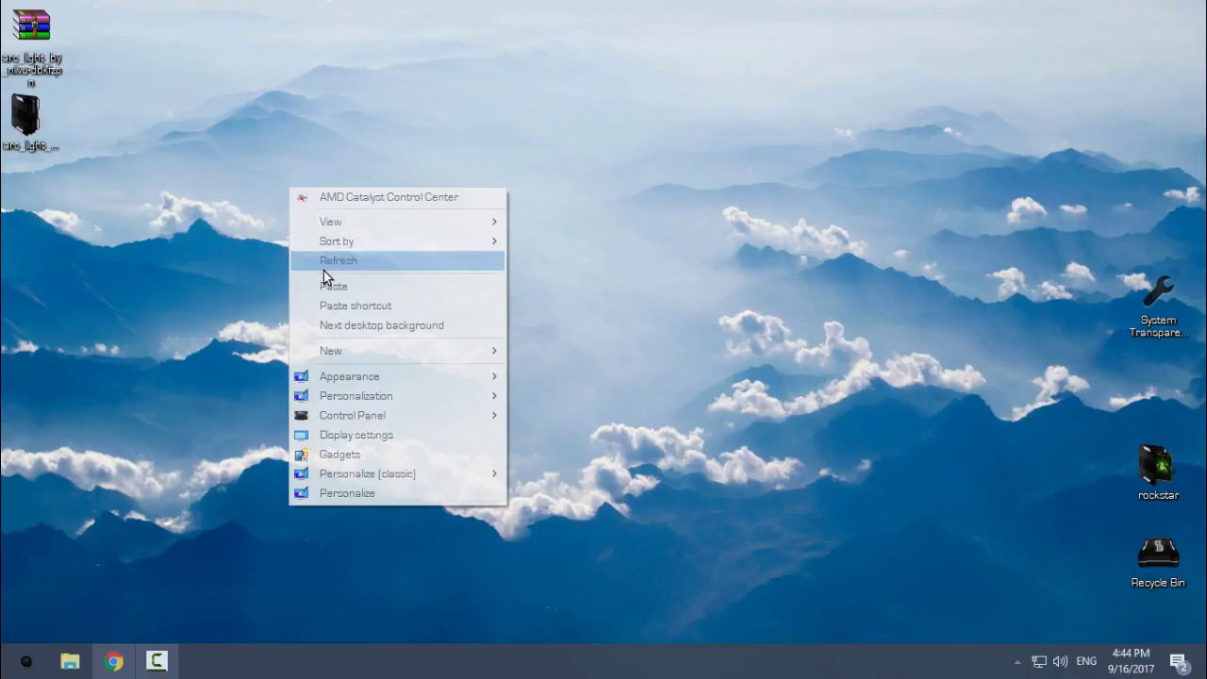
left_click(330, 260)
Open File Explorer, reposition the window, and browse the Desktop folder and This PC with the window maximized.
left_click(71, 662)
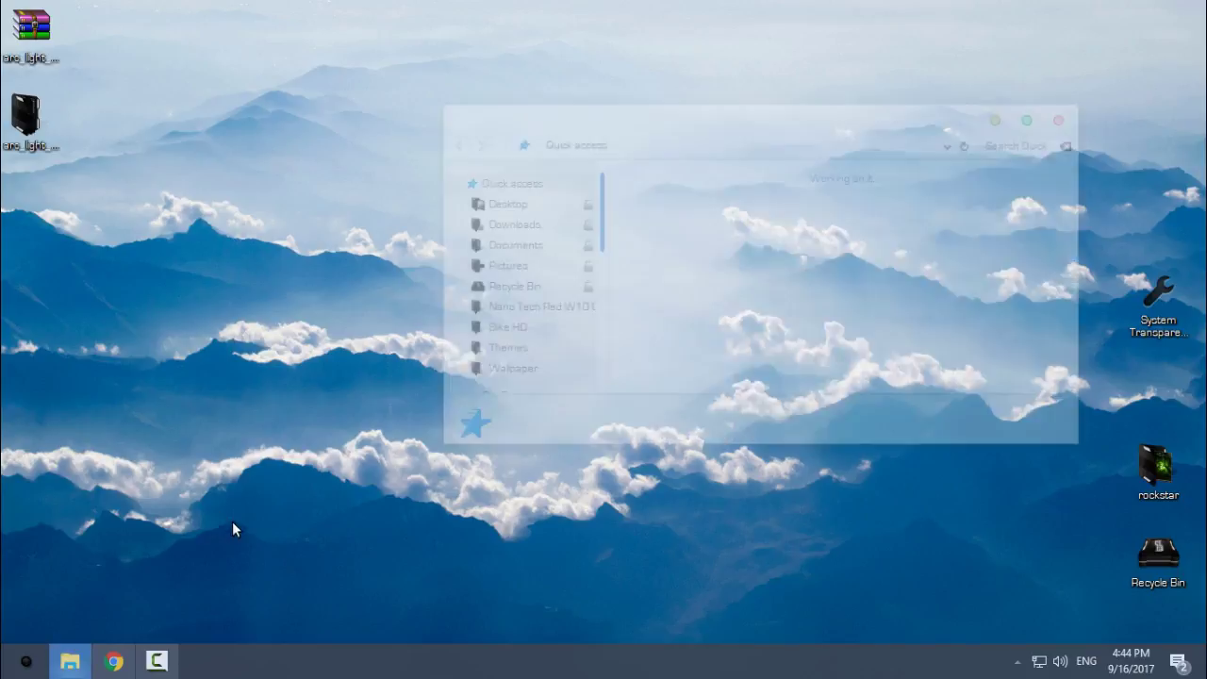
left_click_drag(614, 116, 485, 87)
left_click(371, 176)
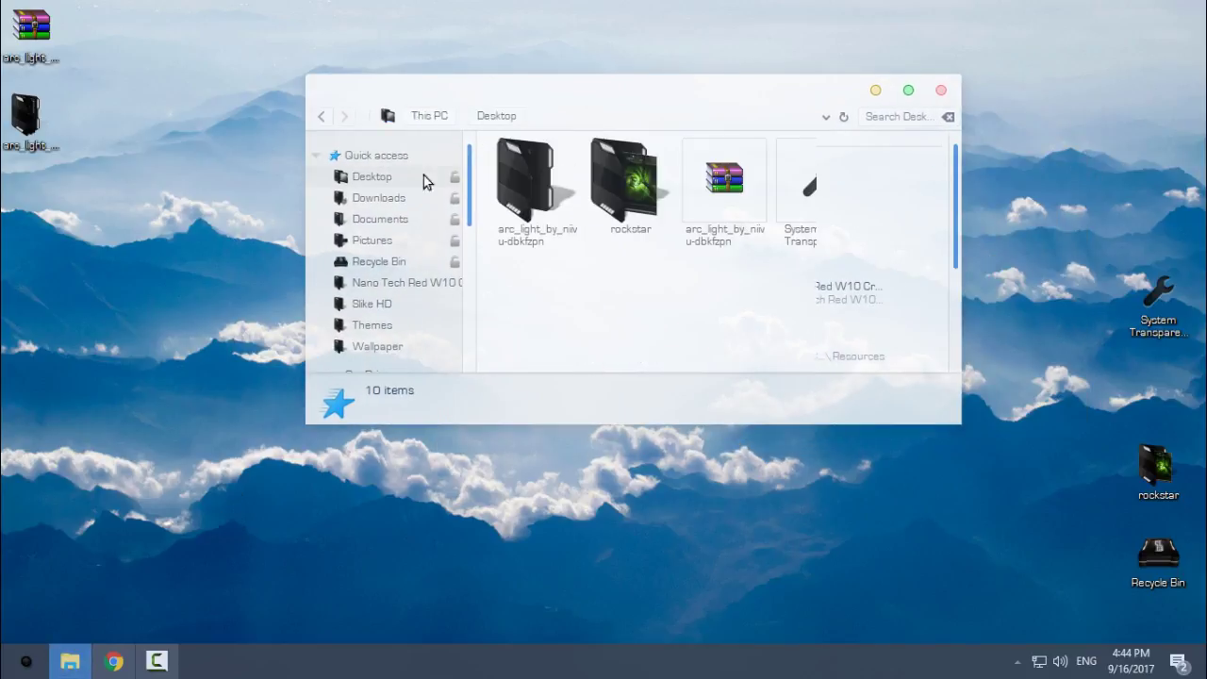
left_click(907, 92)
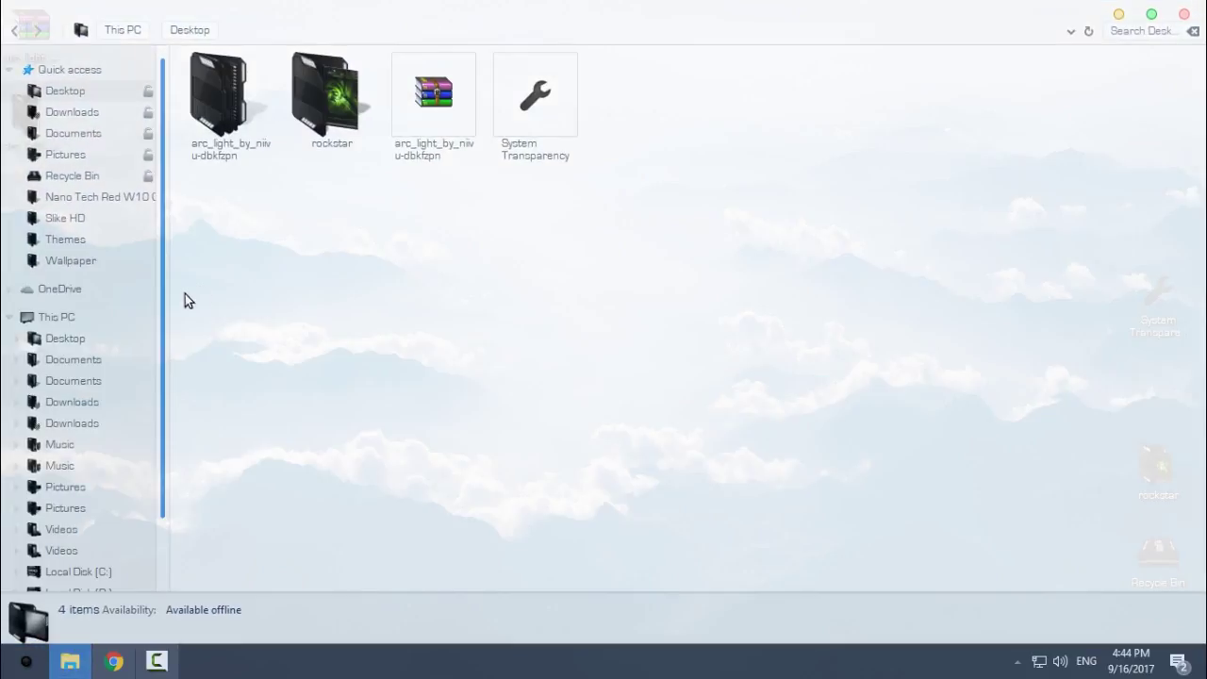
left_click(106, 319)
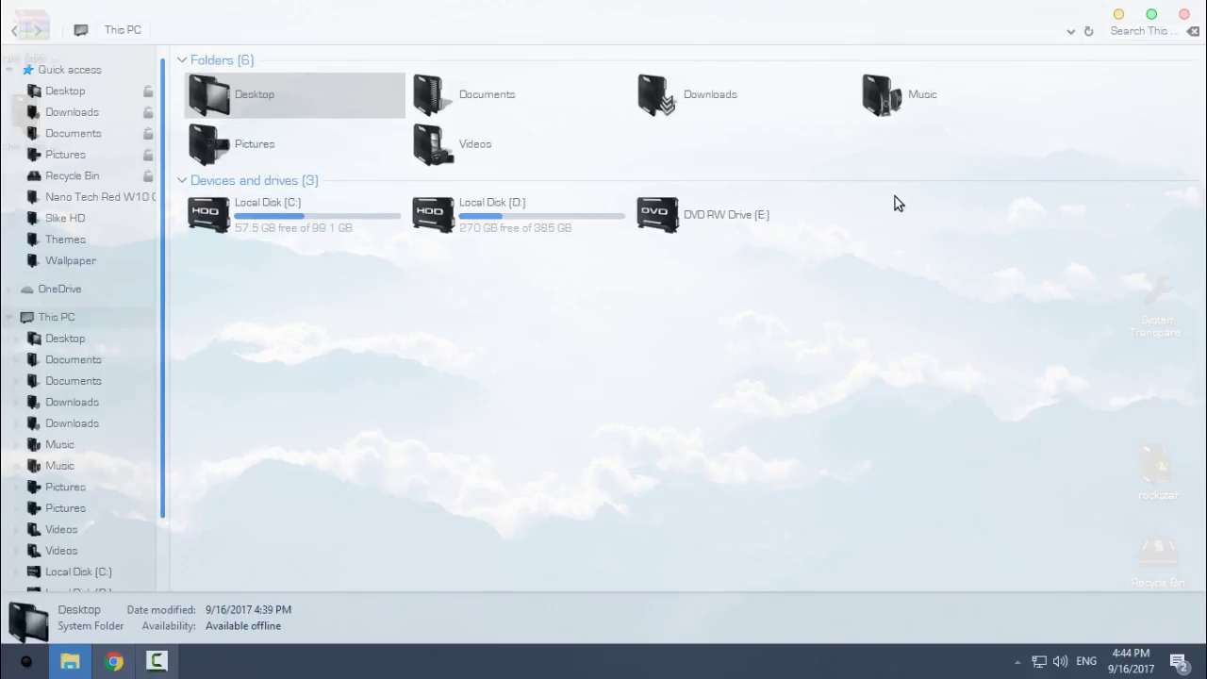
Restore the This PC window to a smaller size, refresh the desktop behind it, and maximize the window again.
left_click_drag(817, 5, 670, 104)
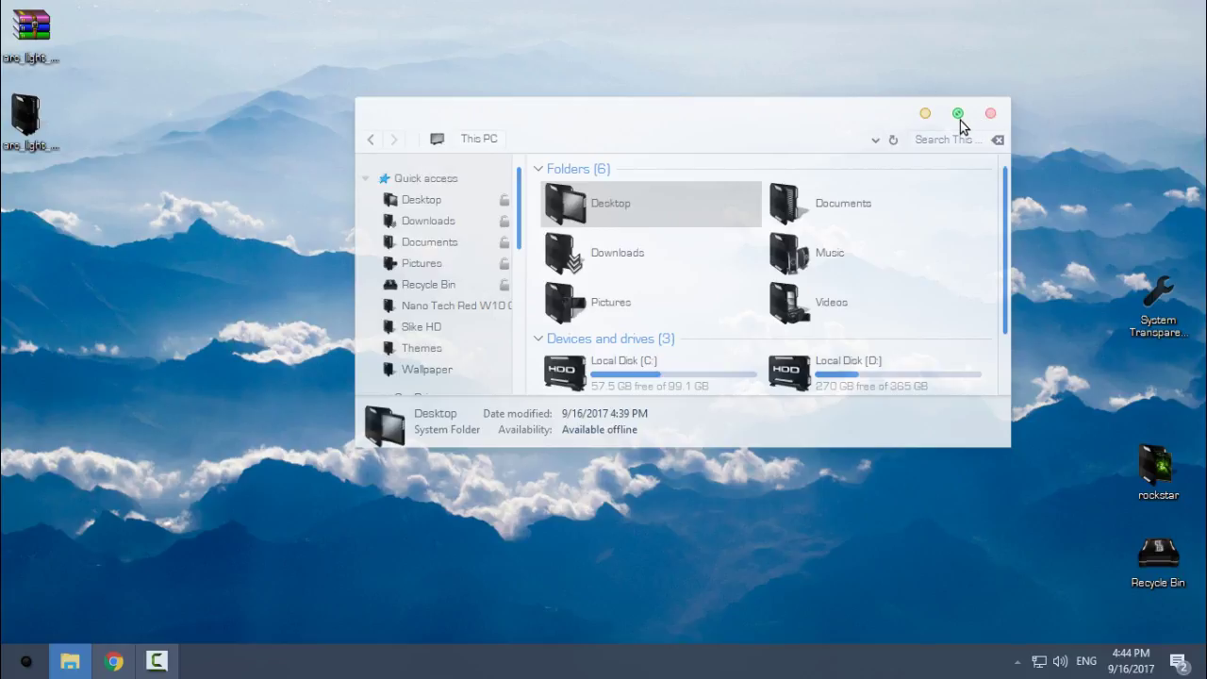
right_click(218, 202)
left_click(254, 279)
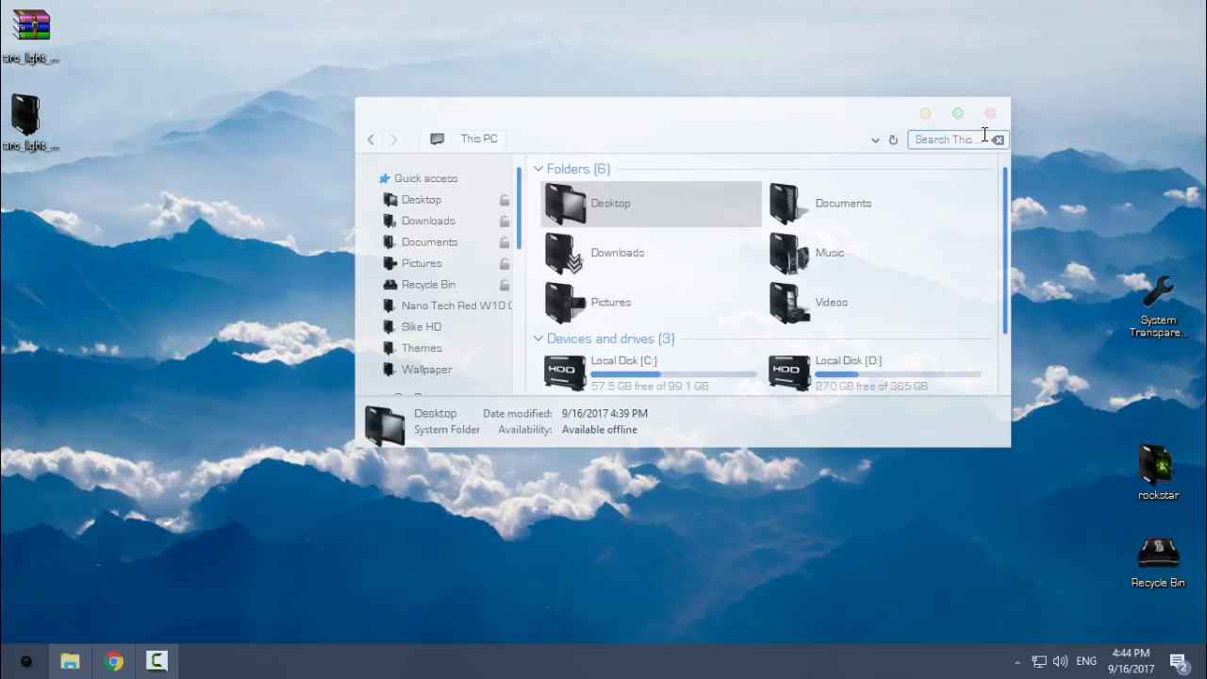
left_click(958, 114)
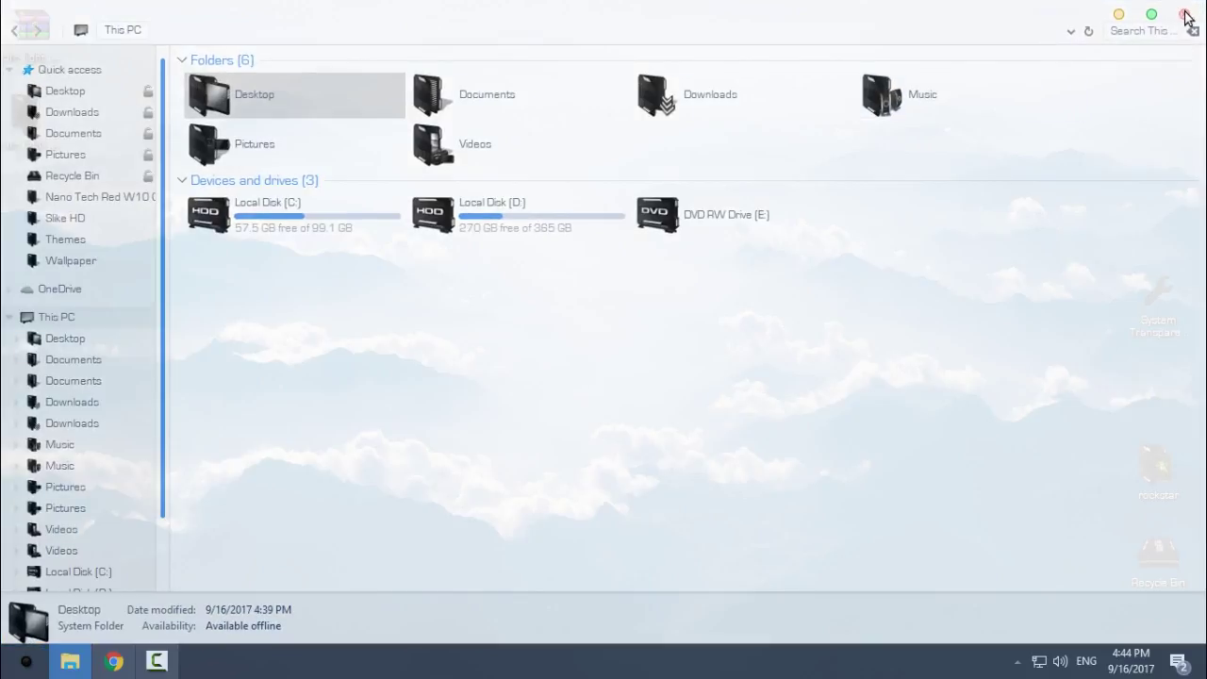